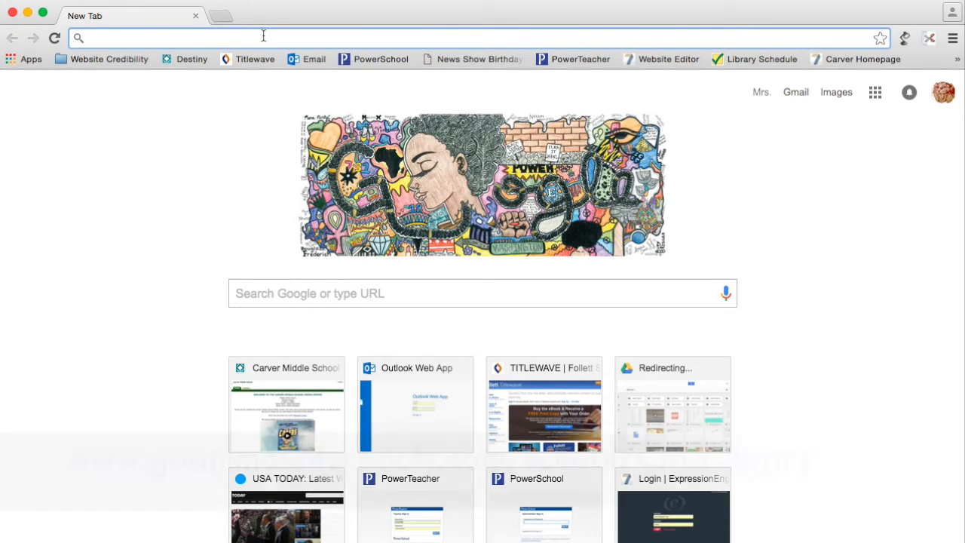
Step: Open the school's login page at goanimate4schools.com/school/CMSLibrary
{"action": "type", "text": "goanimate"}
{"action": "type", "text": "imate"}
{"action": "type", "text": "4schoo."}
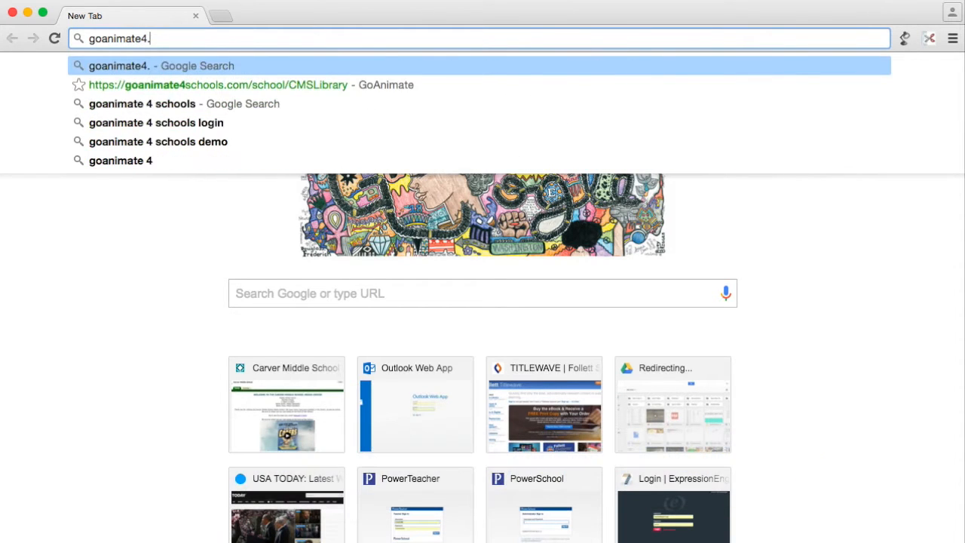
{"action": "key", "text": "BackSpace"}
{"action": "type", "text": "ls.com/s"}
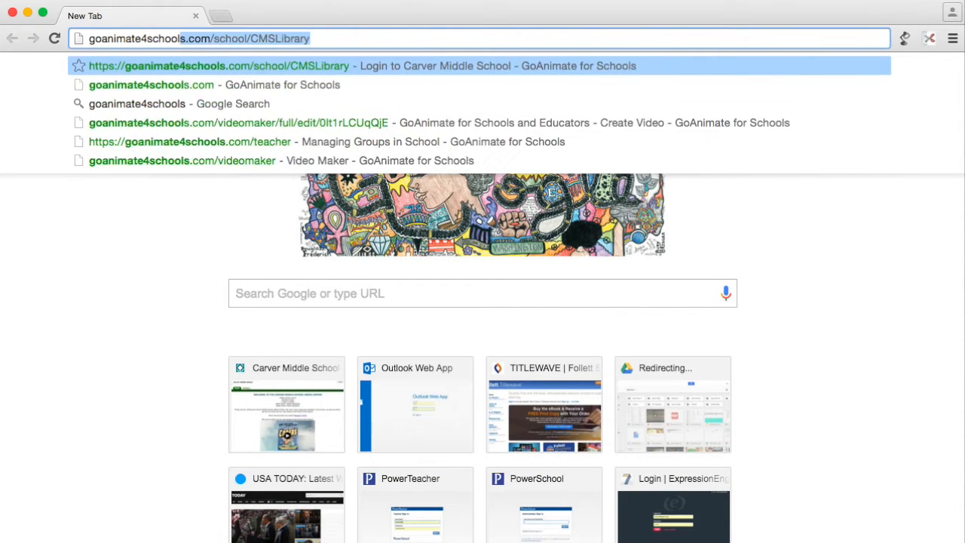
{"action": "type", "text": "chool/CMS"}
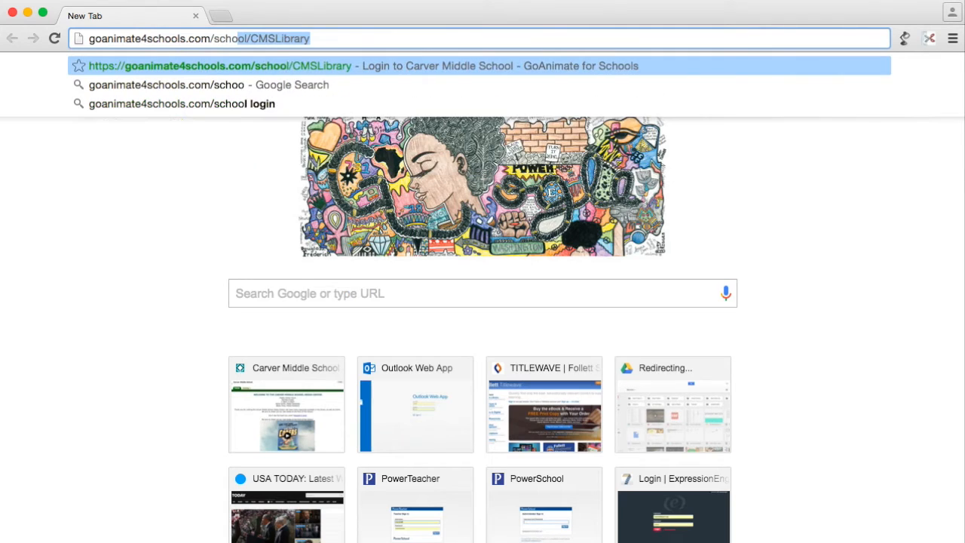
{"action": "type", "text": "Library"}
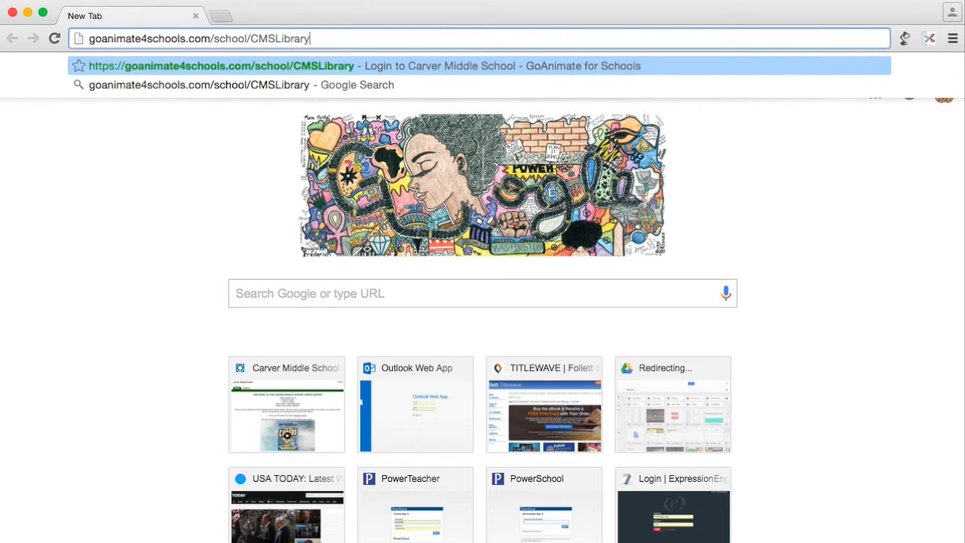
{"action": "key", "text": "Return"}
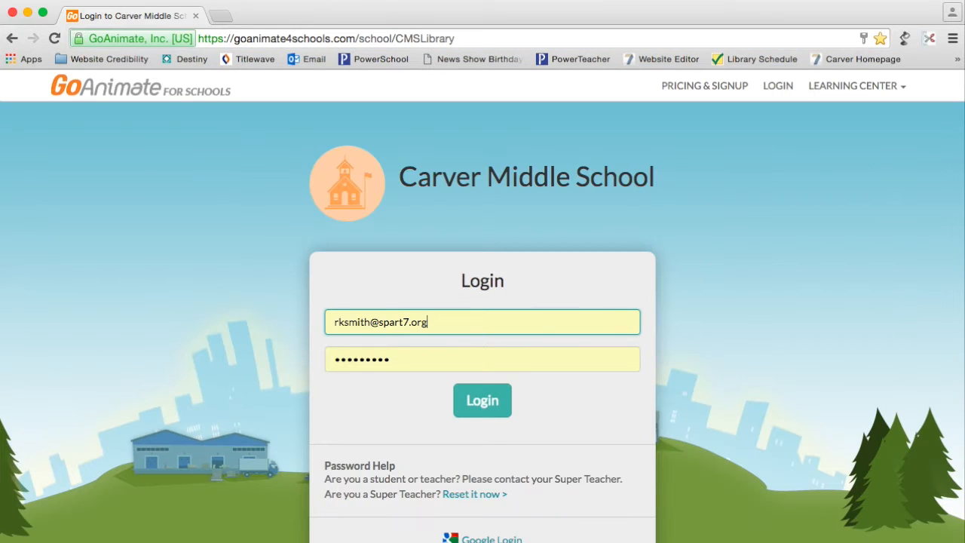
Step: Clear the prefilled login name and password from the school login form
{"action": "key", "text": "super+a"}
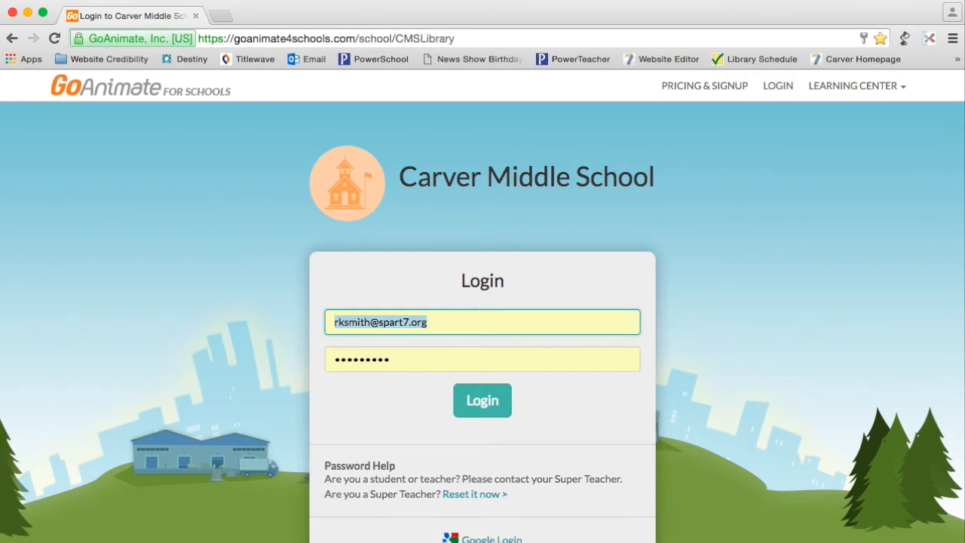
{"action": "key", "text": "BackSpace"}
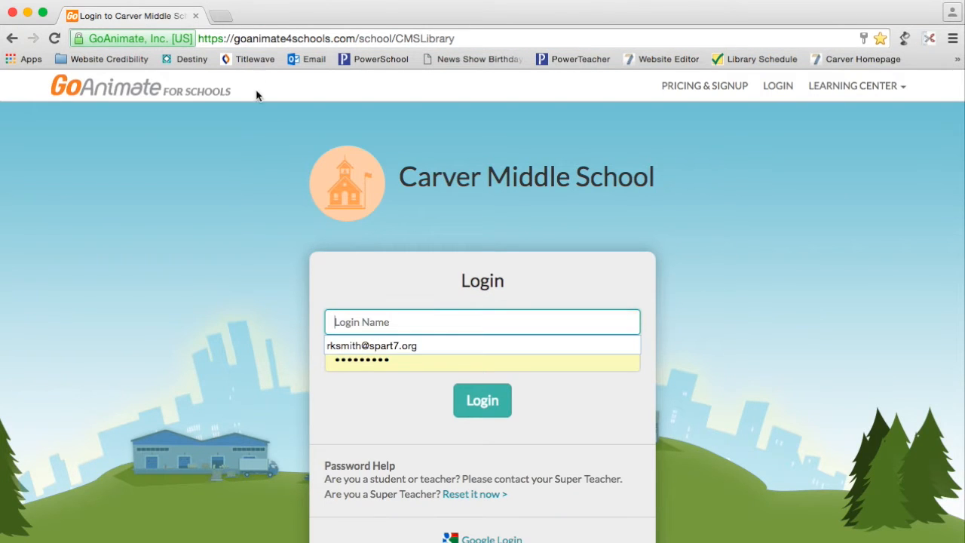
{"action": "left_click", "coordinate": [400, 364]}
{"action": "key", "text": "super+a"}
{"action": "key", "text": "BackSpace"}
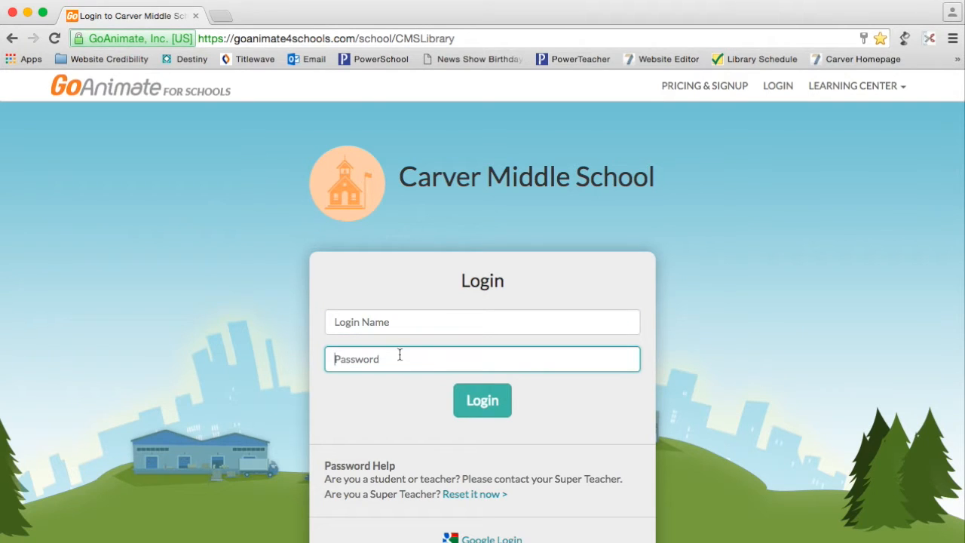
Step: Log in to the school account with the student's login name and password
{"action": "left_click", "coordinate": [387, 328]}
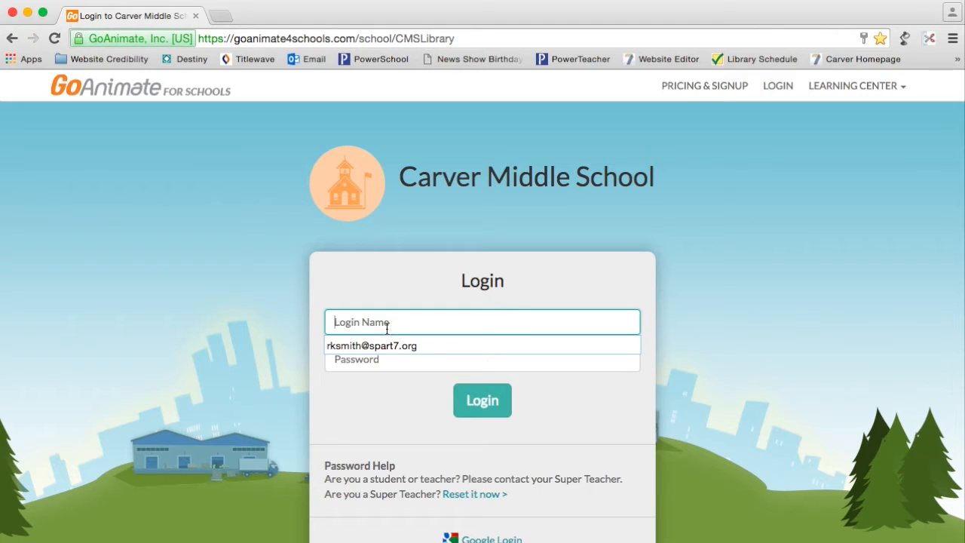
{"action": "type", "text": "austin"}
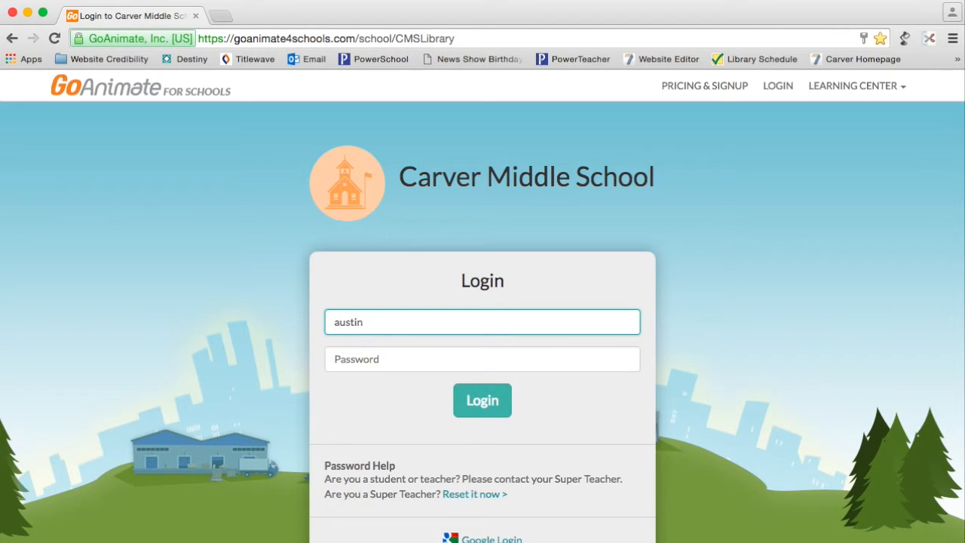
{"action": "key", "text": "Tab"}
{"action": "type", "text": "••••••"}
{"action": "left_click", "coordinate": [502, 398]}
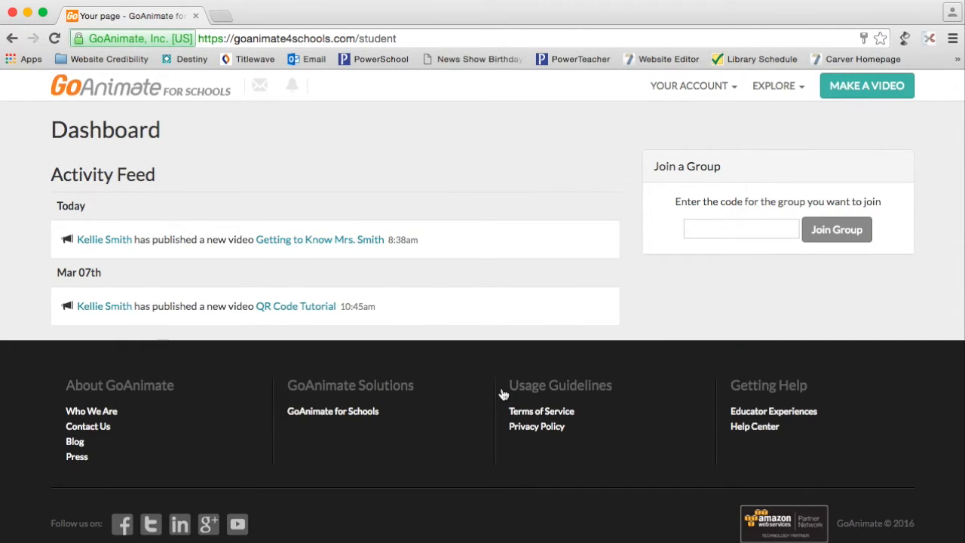
Step: Start making a new video with the Comedy World theme after browsing the available themes
{"action": "left_click", "coordinate": [904, 92]}
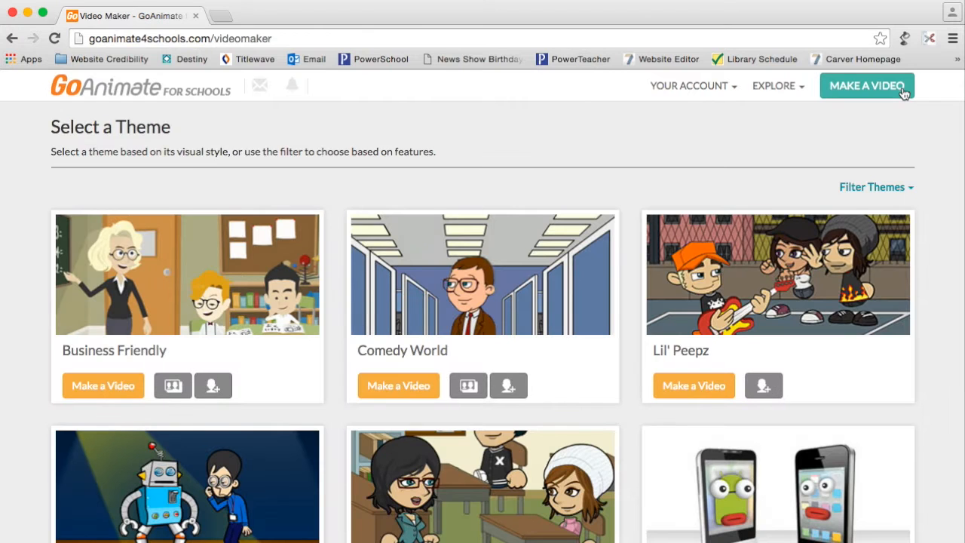
{"action": "scroll", "coordinate": [826, 117], "scroll_direction": "down", "scroll_amount": 4}
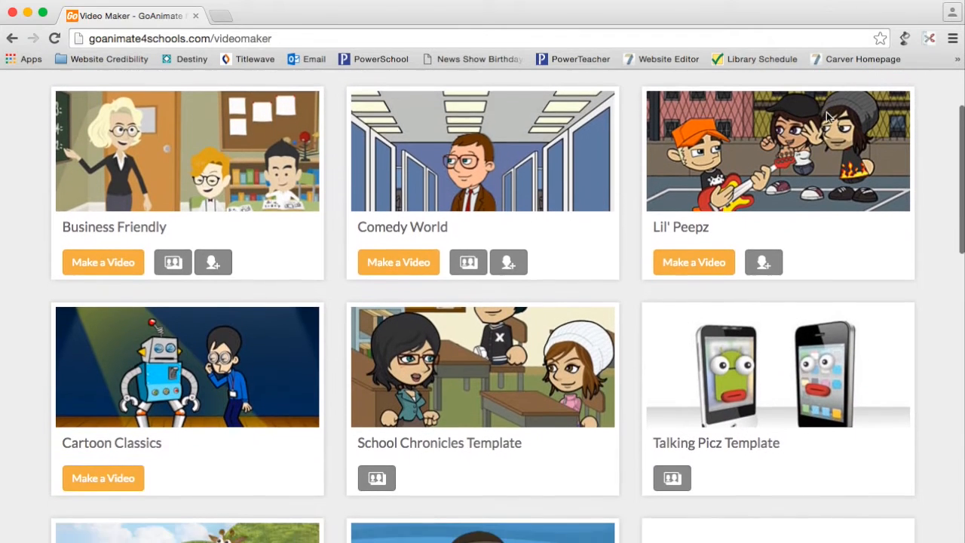
{"action": "scroll", "coordinate": [827, 113], "scroll_direction": "down", "scroll_amount": 5}
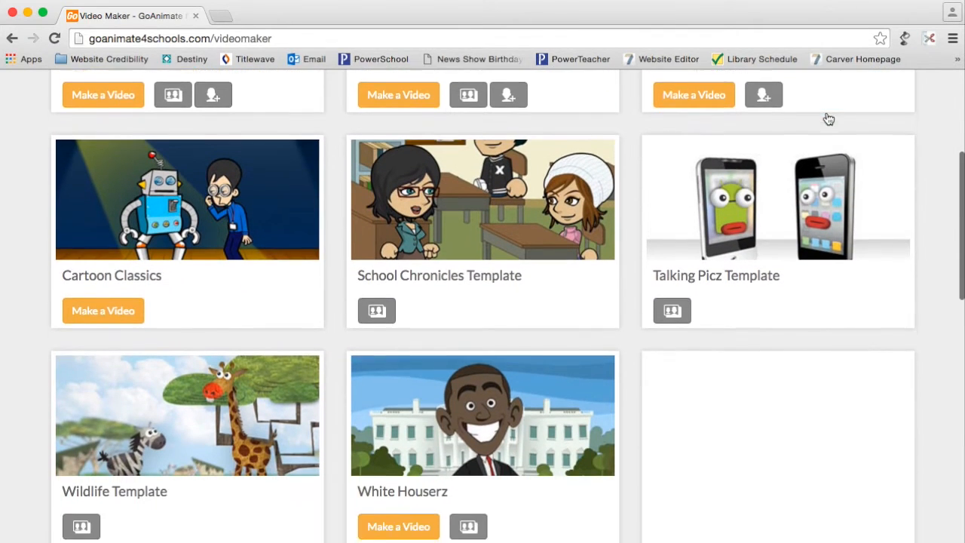
{"action": "scroll", "coordinate": [828, 119], "scroll_direction": "down", "scroll_amount": 8}
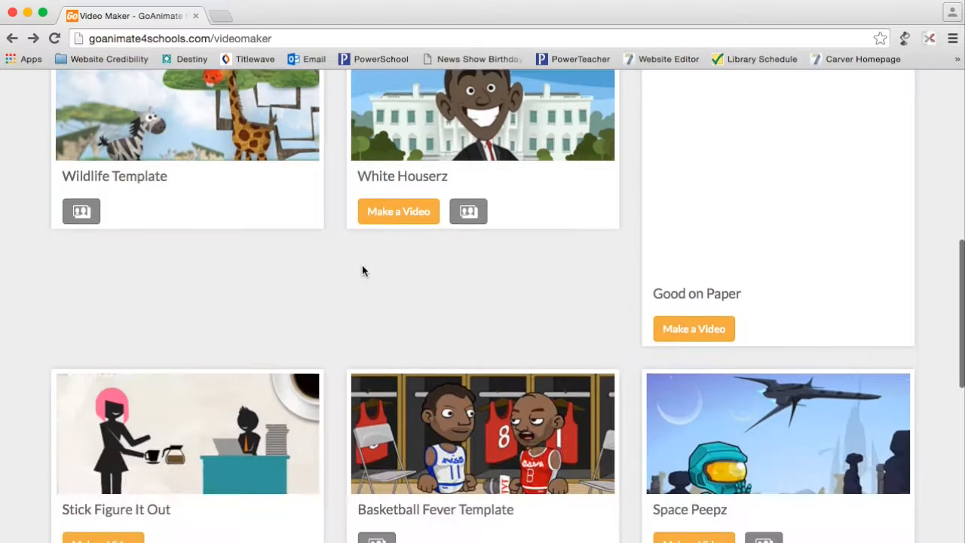
{"action": "scroll", "coordinate": [362, 265], "scroll_direction": "up", "scroll_amount": 10}
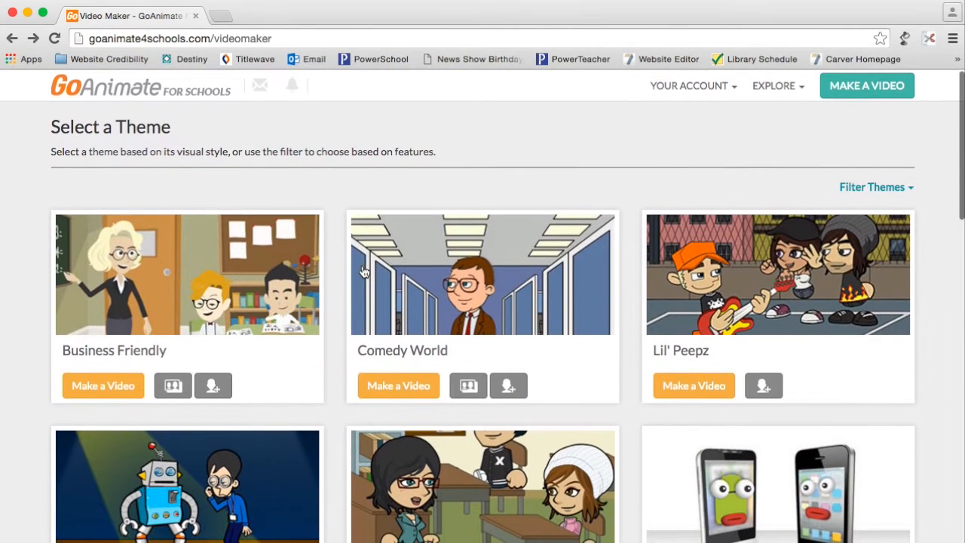
{"action": "left_click", "coordinate": [383, 398]}
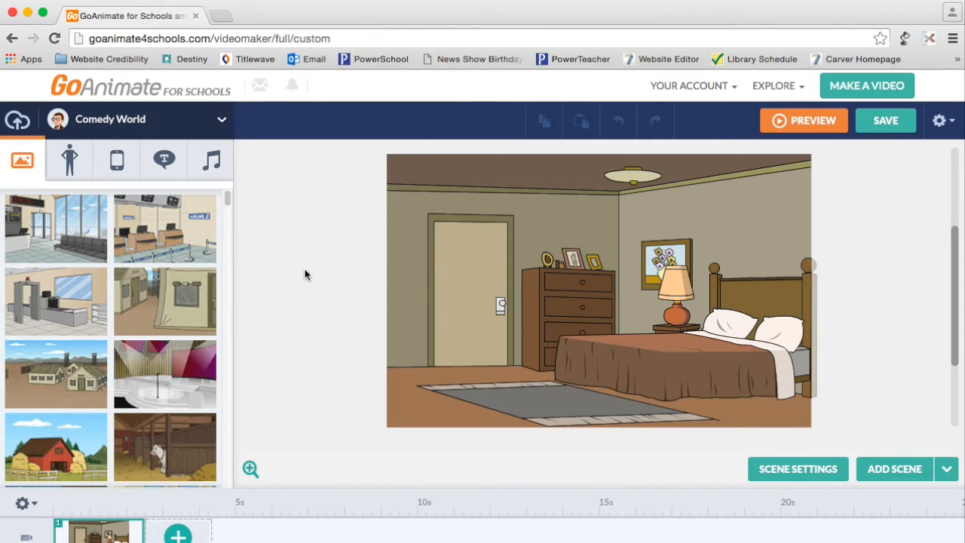
{"action": "left_click_drag", "start_coordinate": [230, 205], "coordinate": [228, 235]}
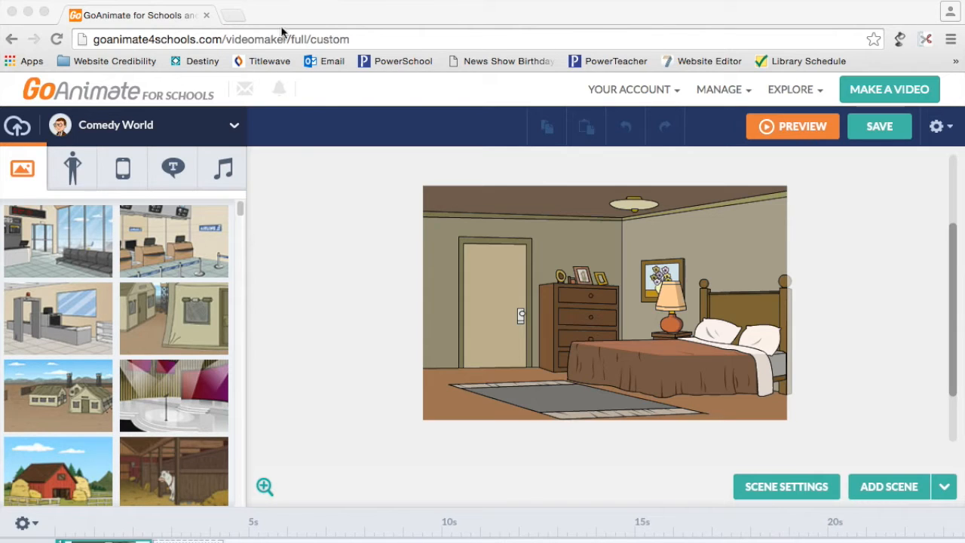
Step: Open google.com in a new browser tab and search for "the giving tree by shel silverstein"
{"action": "left_click", "coordinate": [232, 17]}
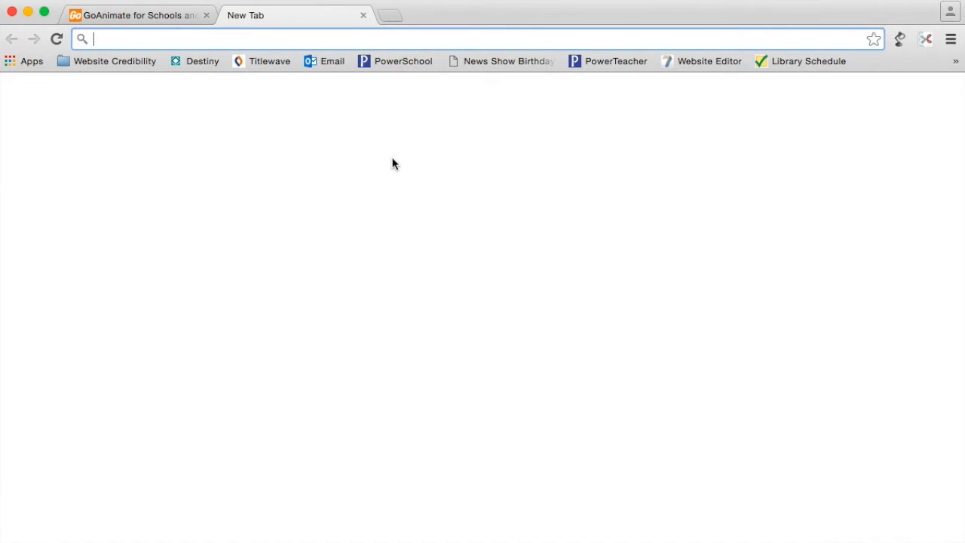
{"action": "type", "text": "google.com"}
{"action": "key", "text": "Return"}
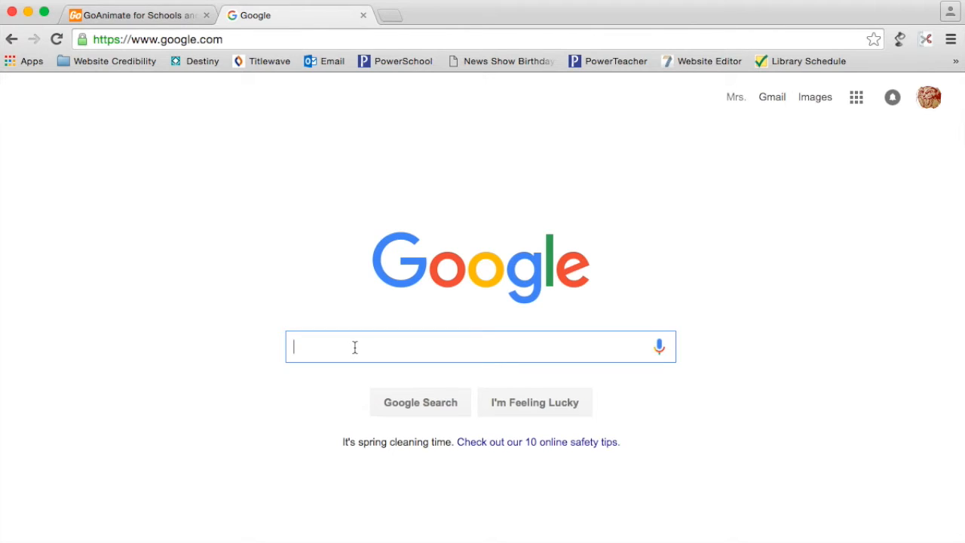
{"action": "type", "text": "the "}
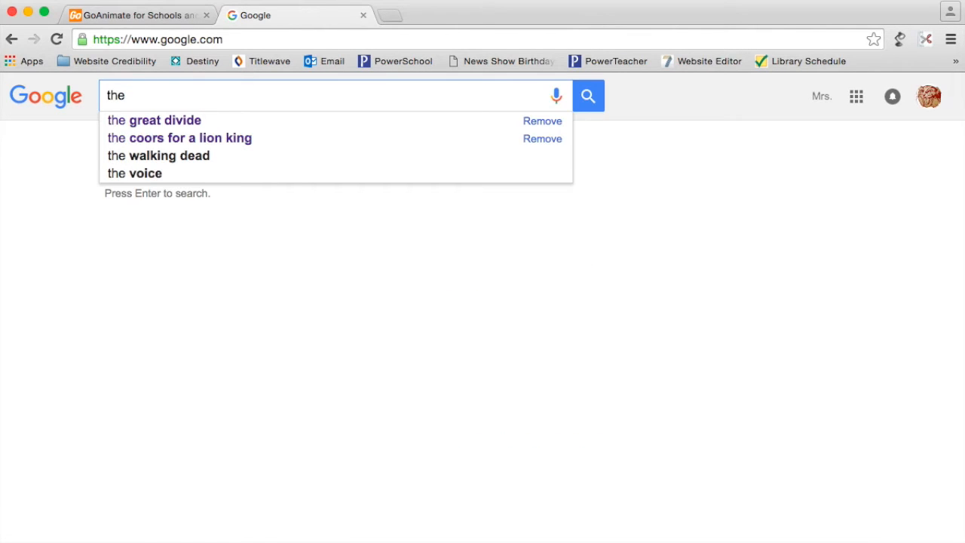
{"action": "type", "text": "giving tree "}
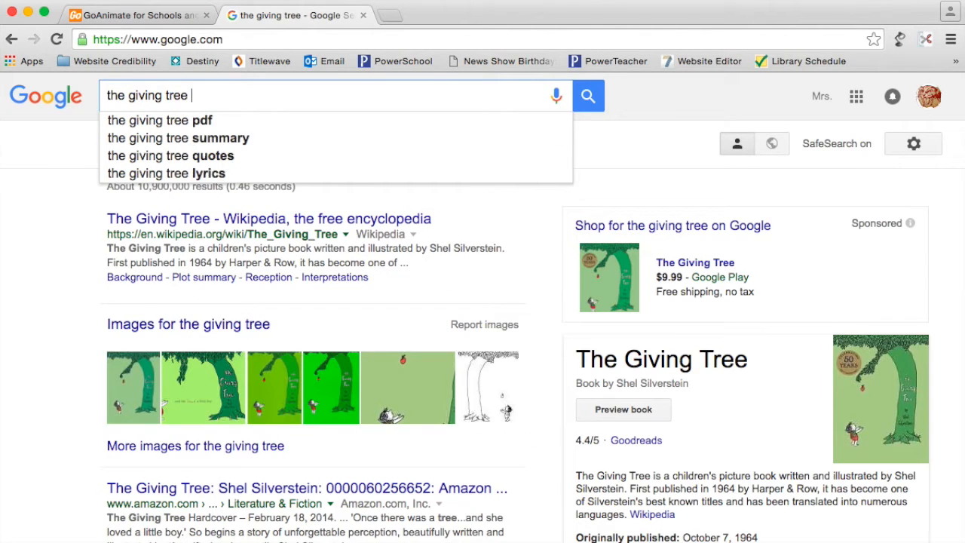
{"action": "type", "text": "by shel silverstein"}
{"action": "key", "text": "Return"}
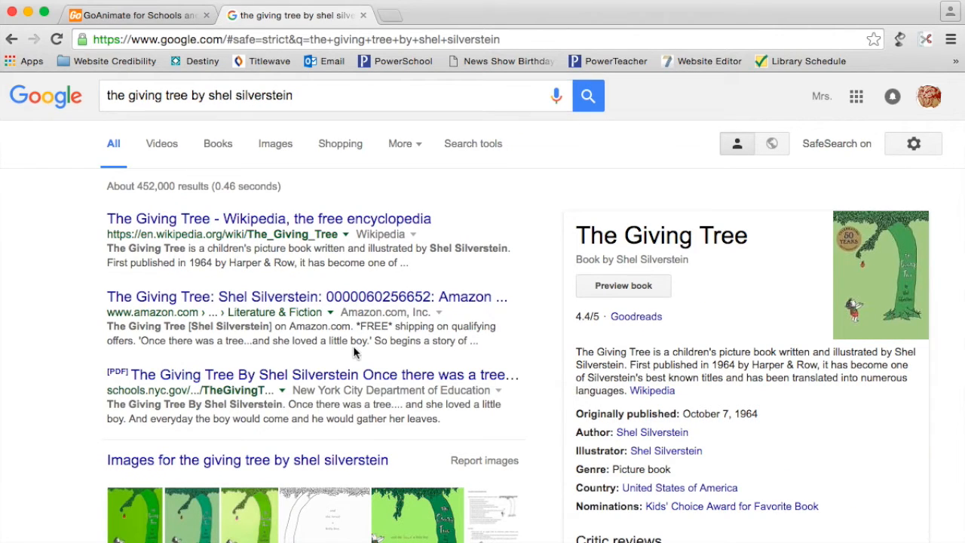
Step: Find the green book cover among the image results and save it to the Desktop as "The Giving Tree" in JPEG format
{"action": "left_click", "coordinate": [274, 144]}
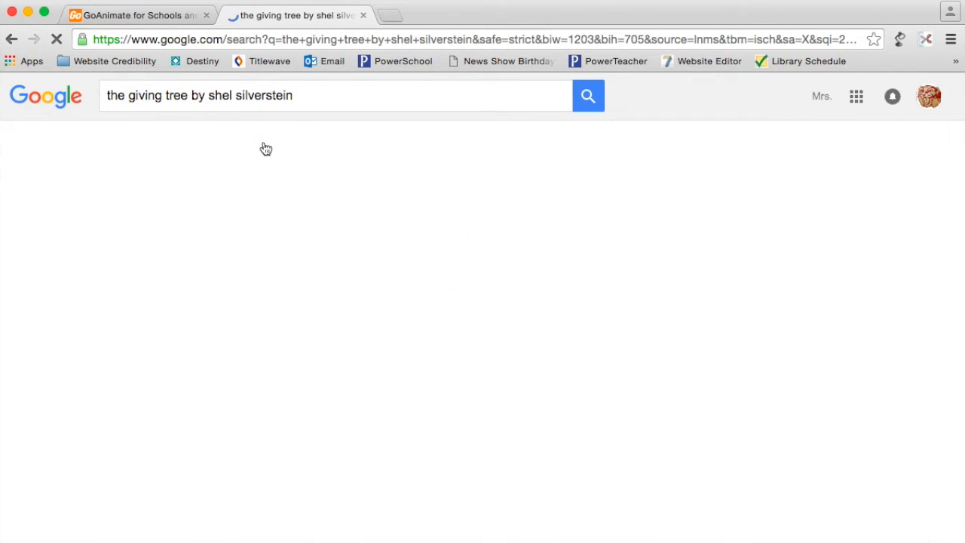
{"action": "left_click", "coordinate": [89, 244]}
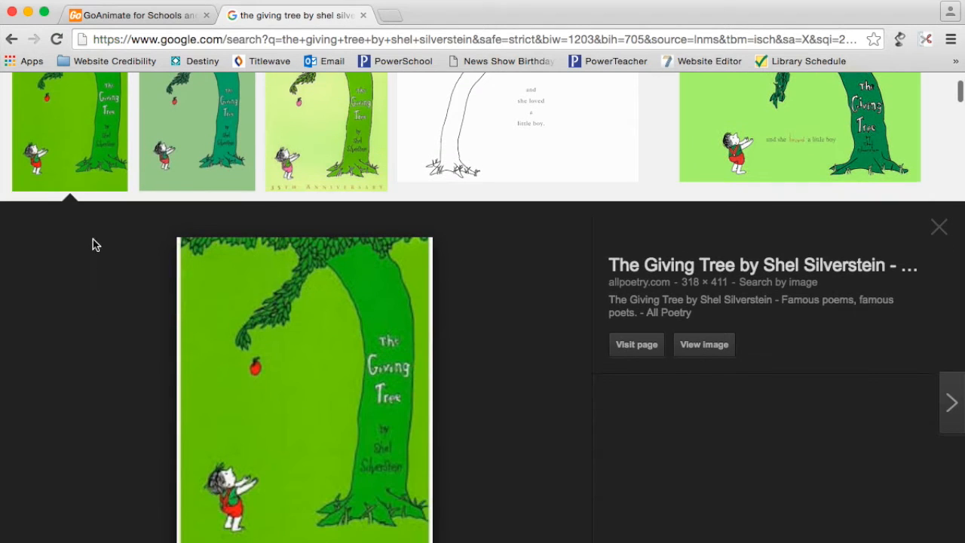
{"action": "right_click", "coordinate": [283, 325]}
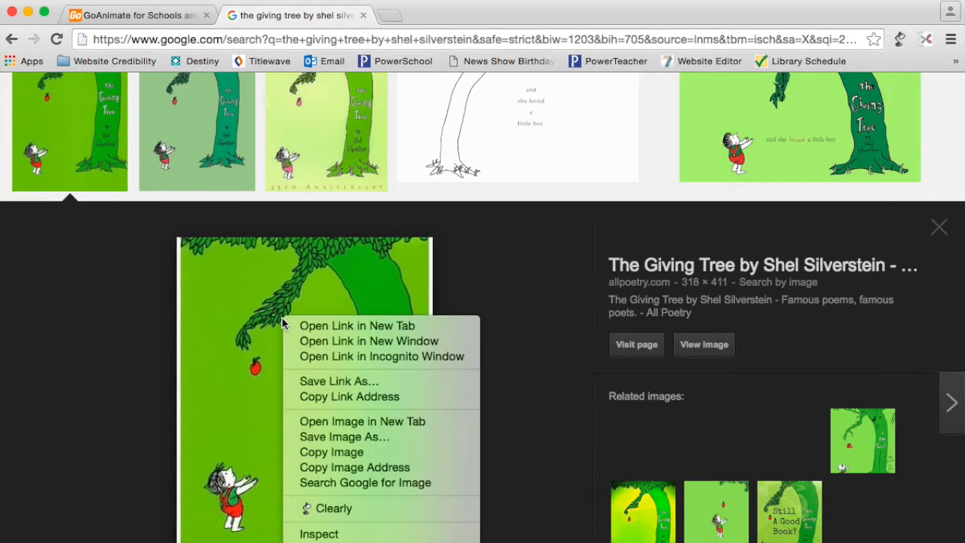
{"action": "left_click", "coordinate": [322, 438]}
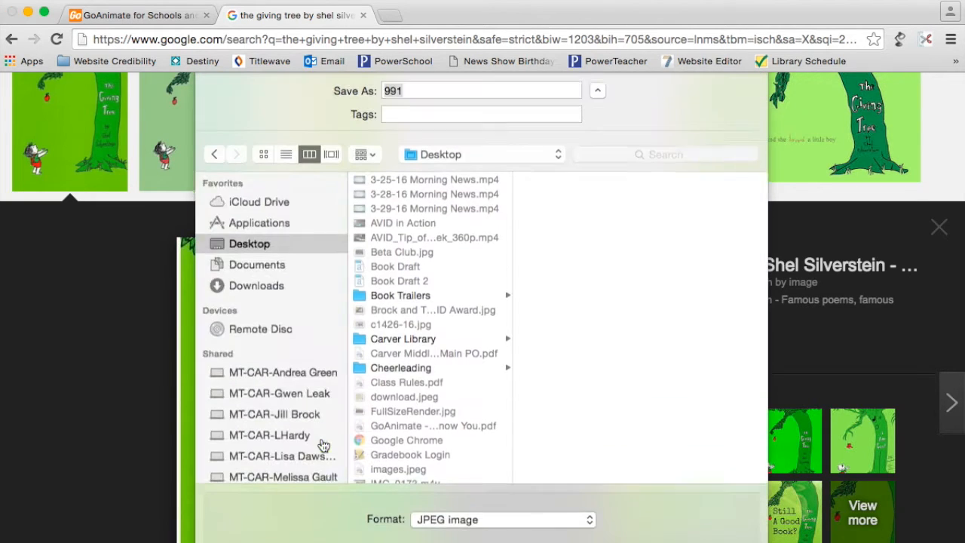
{"action": "type", "text": "The Giving T"}
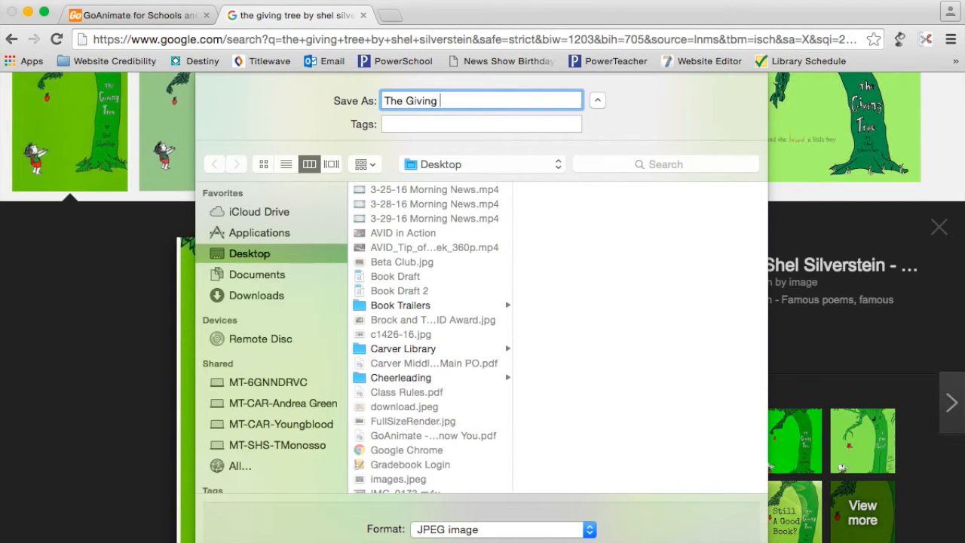
{"action": "type", "text": "ree"}
{"action": "key", "text": "Return"}
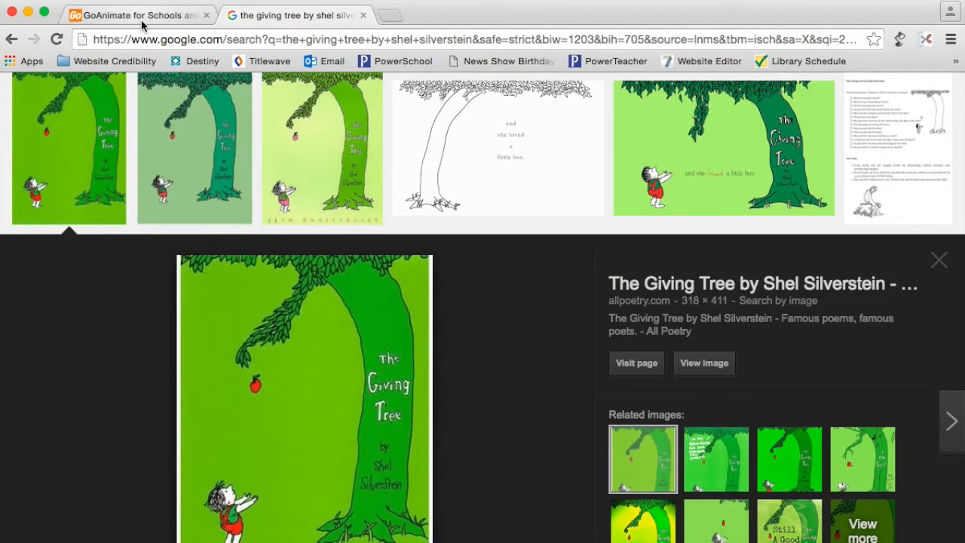
Step: Return to the GoAnimate video maker and choose The Giving Tree.jpg from the Desktop as the file to upload
{"action": "left_click", "coordinate": [141, 15]}
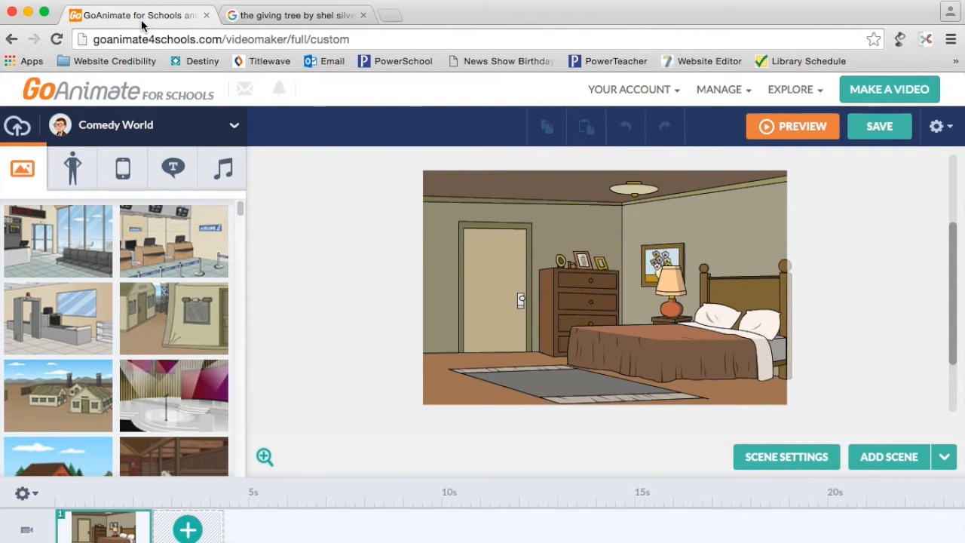
{"action": "left_click", "coordinate": [17, 126]}
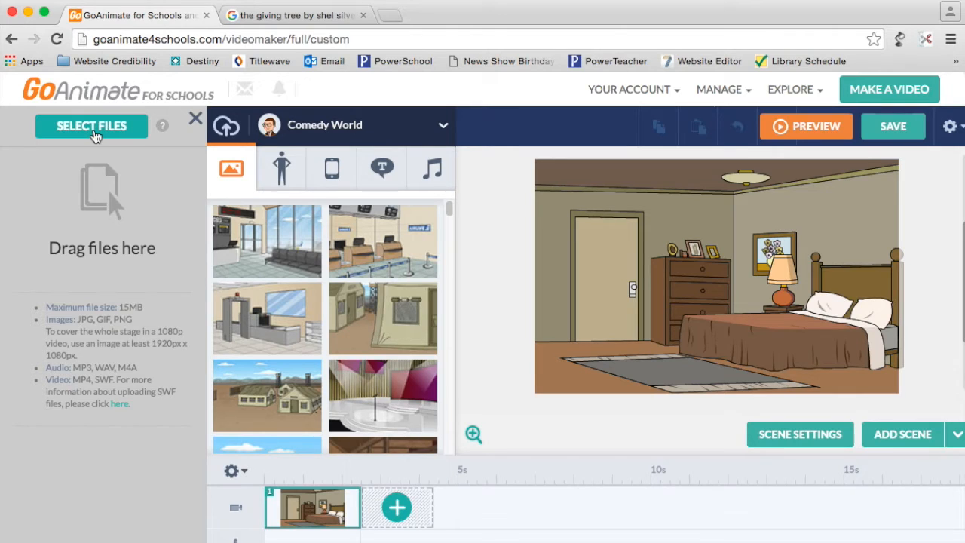
{"action": "left_click", "coordinate": [95, 134]}
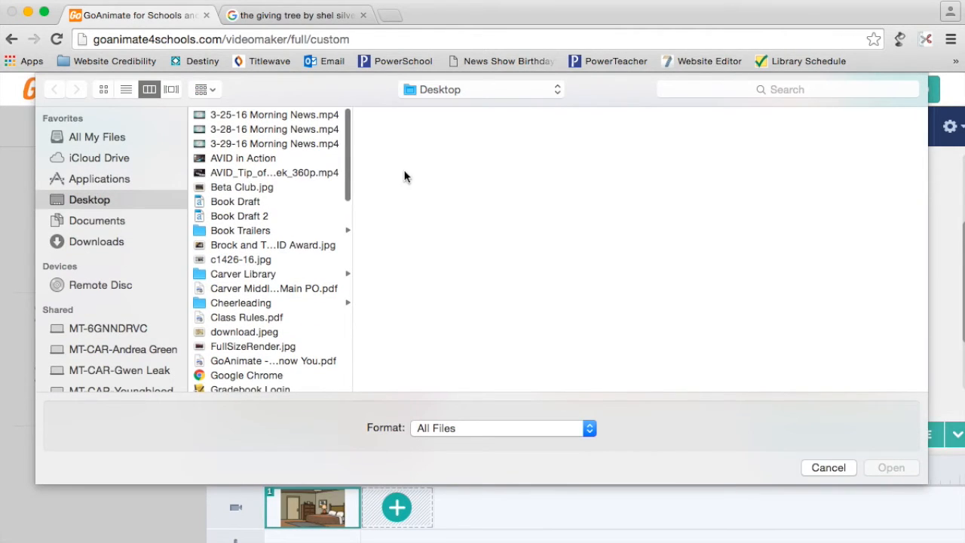
{"action": "left_click", "coordinate": [346, 162]}
{"action": "left_click", "coordinate": [339, 187], "text": "shift"}
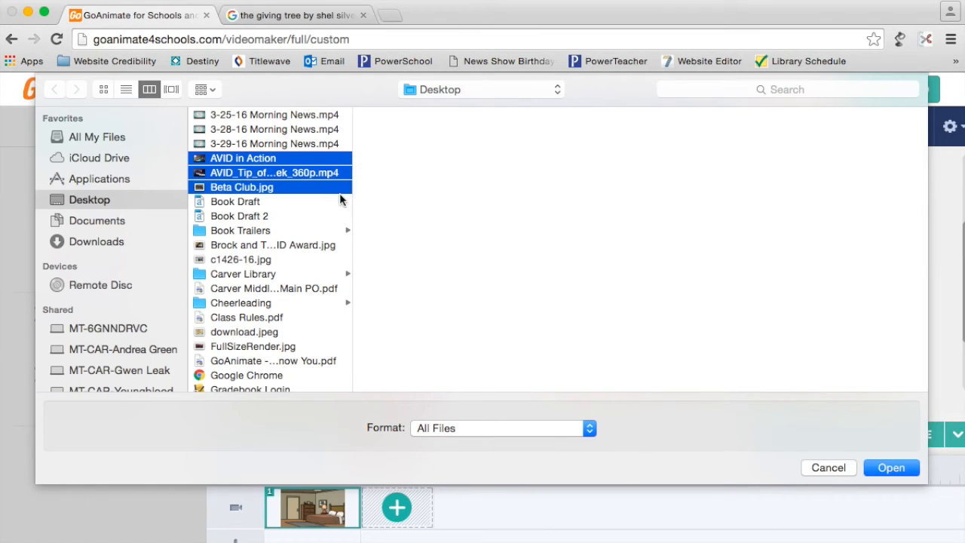
{"action": "scroll", "coordinate": [335, 202], "scroll_direction": "down", "scroll_amount": 10}
{"action": "scroll", "coordinate": [335, 204], "scroll_direction": "up", "scroll_amount": 1}
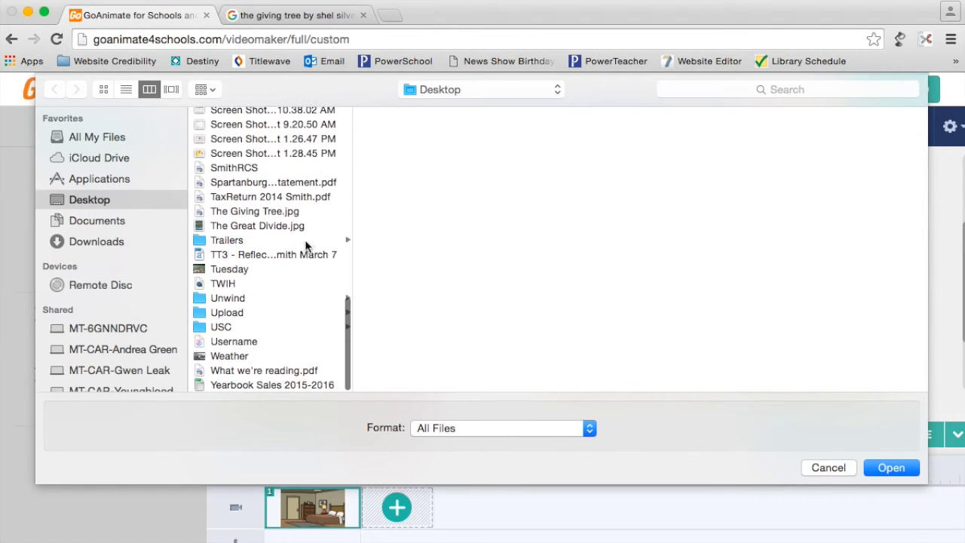
{"action": "left_click", "coordinate": [281, 214]}
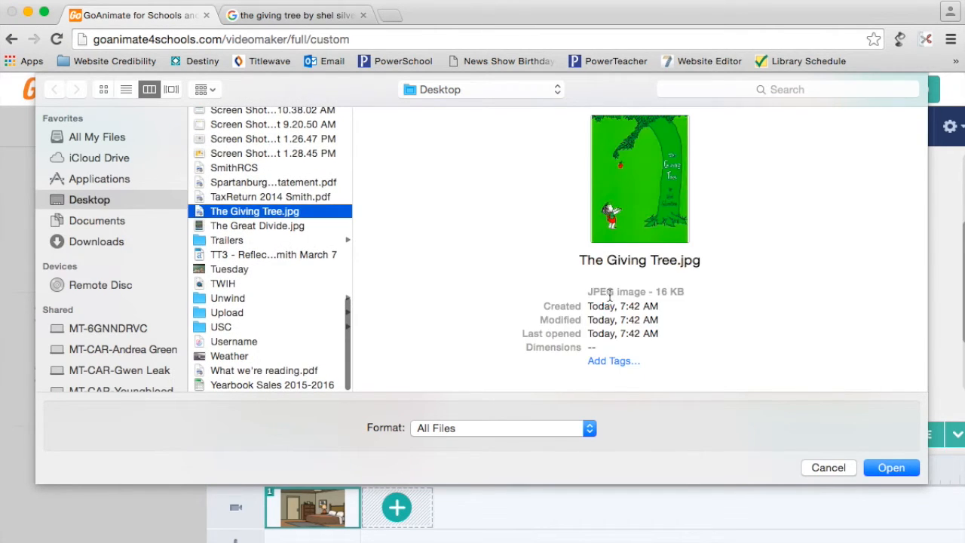
{"action": "left_click", "coordinate": [891, 468]}
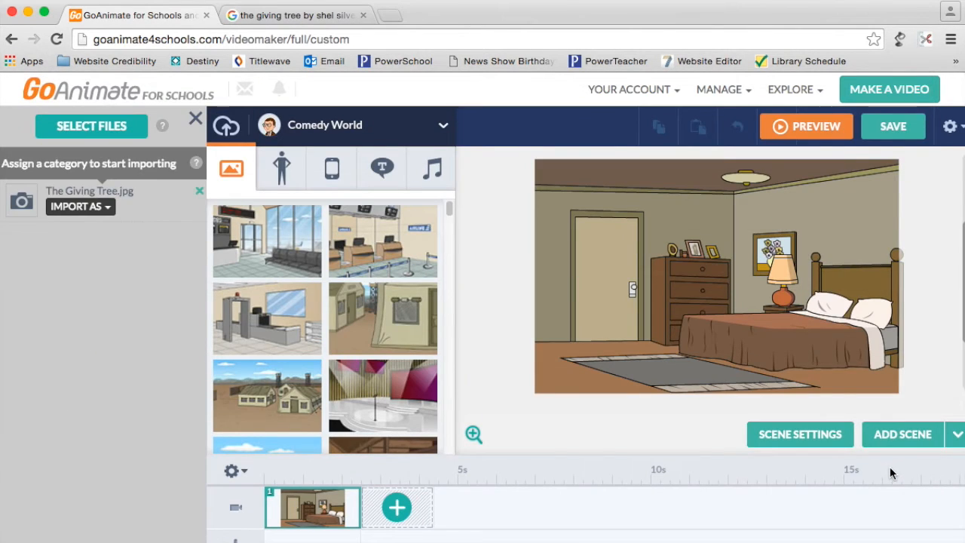
Step: Import the uploaded cover image as a background, add it to the first scene and close the upload area
{"action": "left_click", "coordinate": [108, 207]}
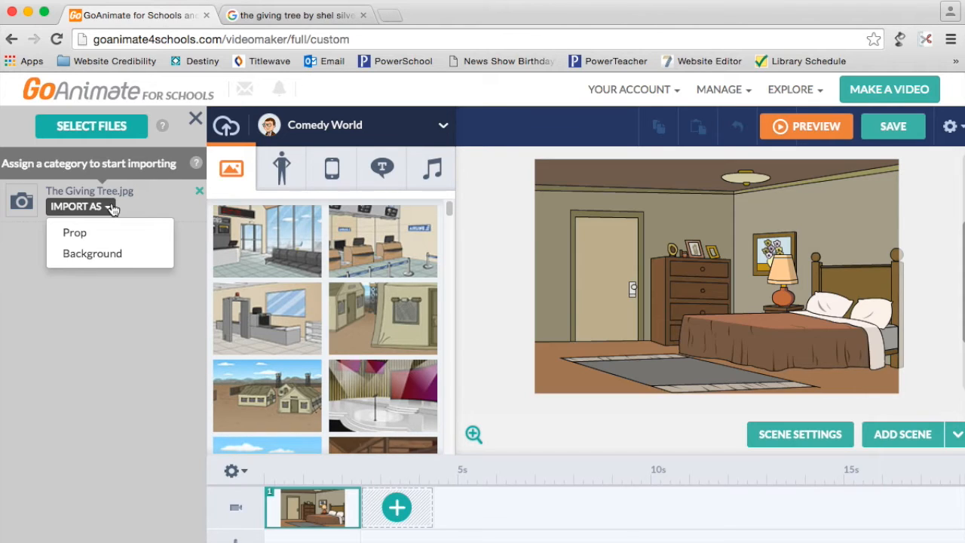
{"action": "left_click", "coordinate": [109, 256]}
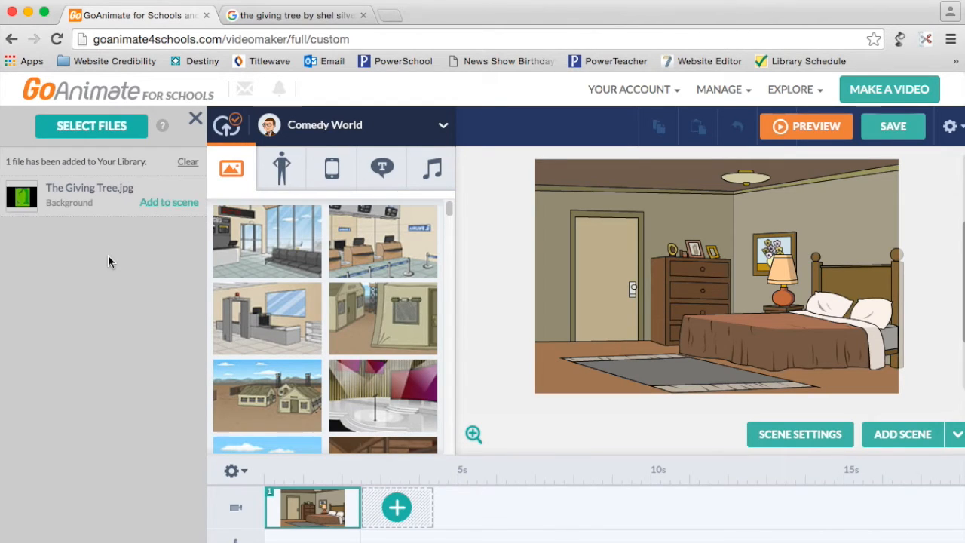
{"action": "left_click", "coordinate": [169, 203]}
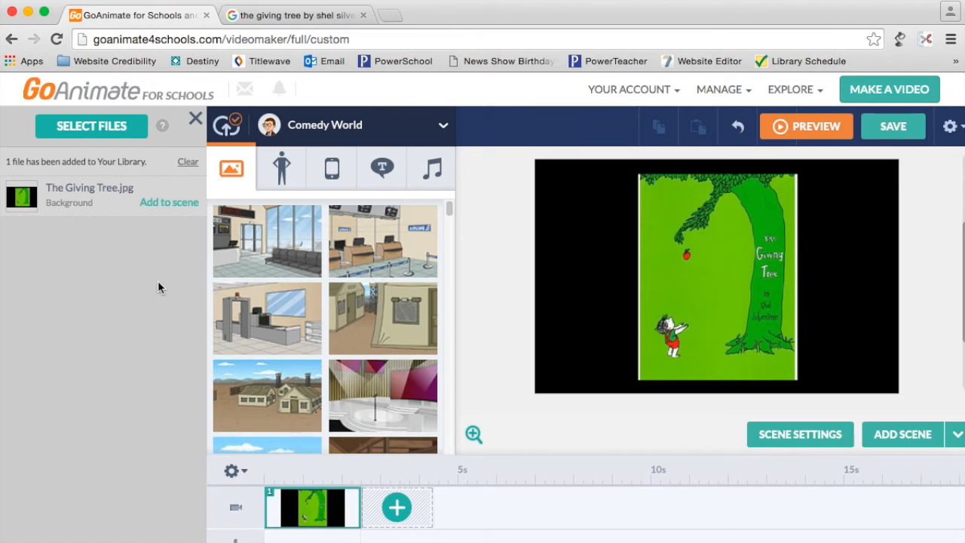
{"action": "left_click", "coordinate": [195, 124]}
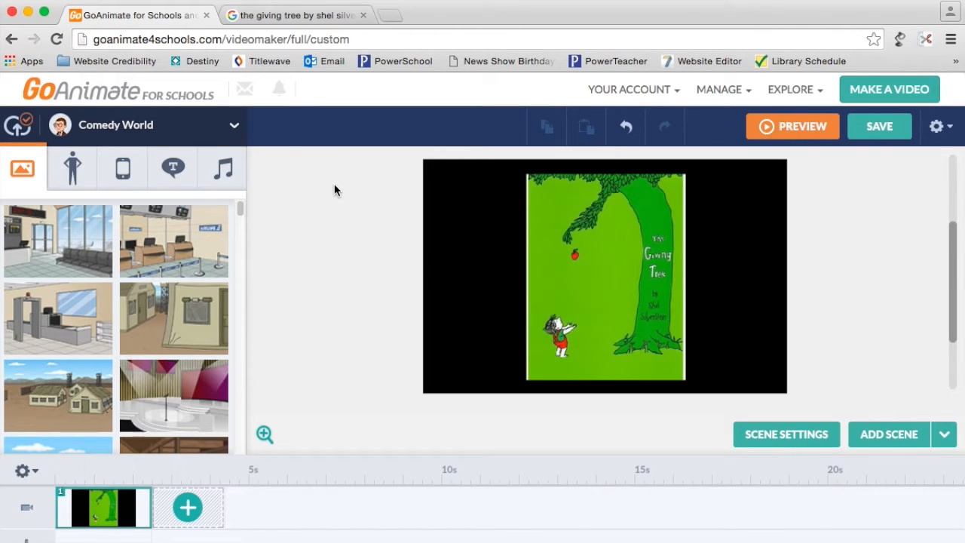
Step: Save the video under a title containing the class name and teacher's name, staying in the video maker
{"action": "left_click", "coordinate": [879, 127]}
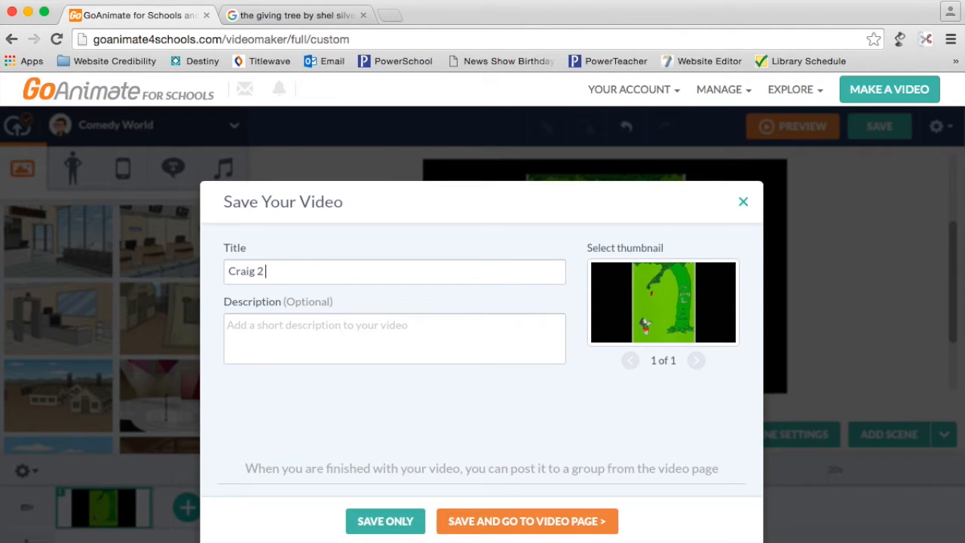
{"action": "type", "text": "Mrs. Smith"}
{"action": "left_click", "coordinate": [417, 524]}
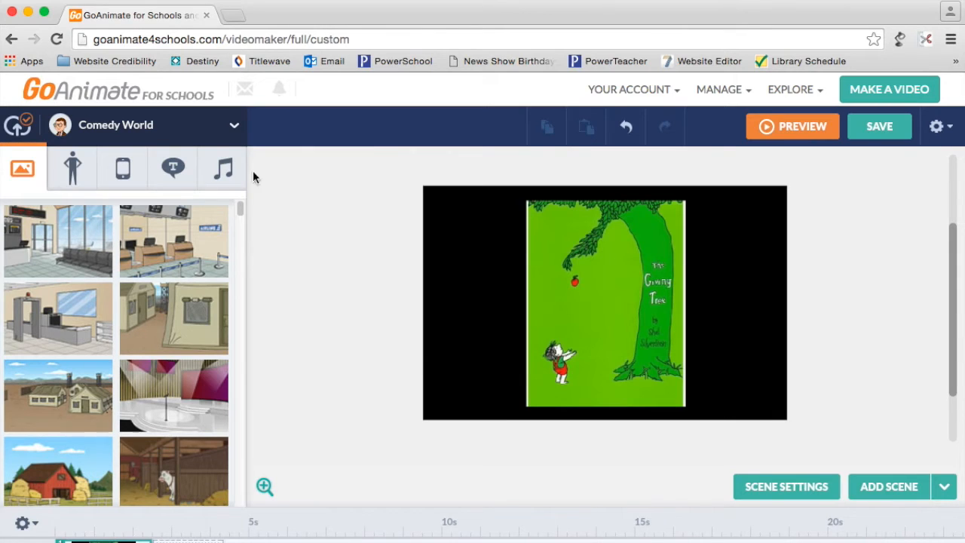
Step: Leave the video maker for the Character Creator and start a new Comedy World character with the second body type, the slim woman
{"action": "left_click", "coordinate": [67, 166]}
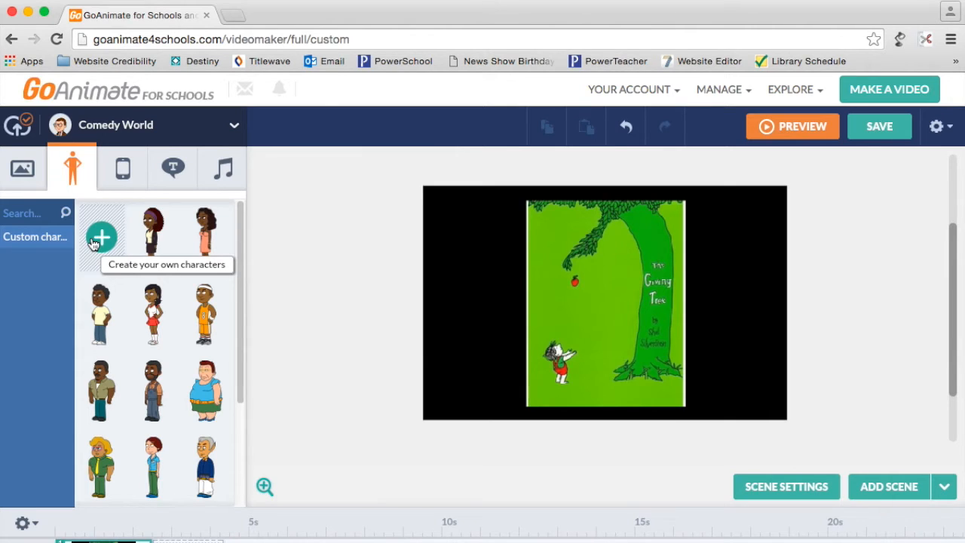
{"action": "left_click", "coordinate": [99, 238]}
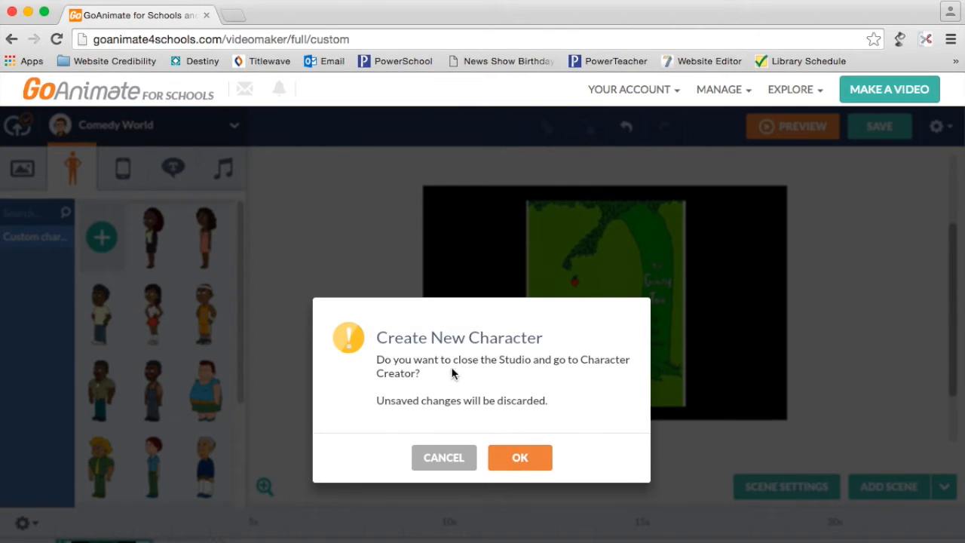
{"action": "left_click", "coordinate": [518, 459]}
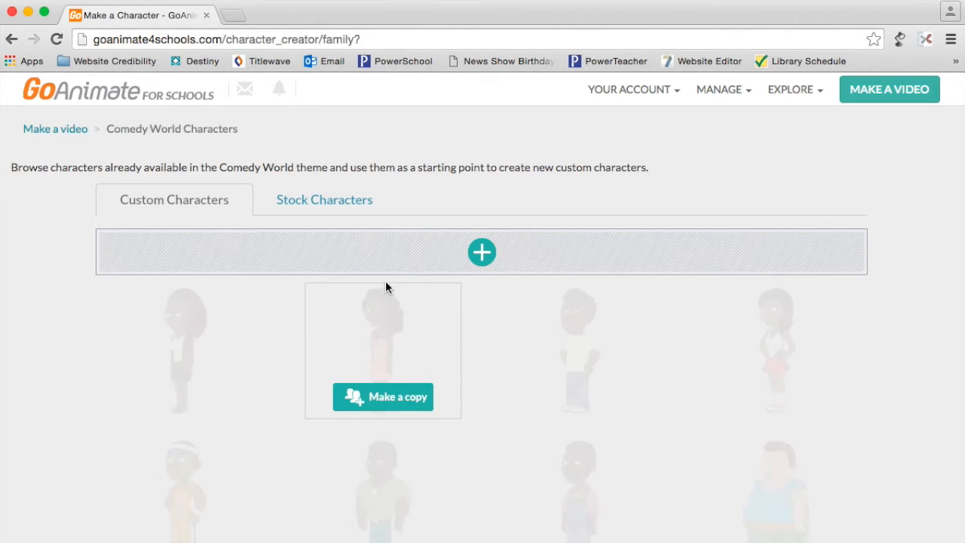
{"action": "scroll", "coordinate": [389, 213], "scroll_direction": "down", "scroll_amount": 1}
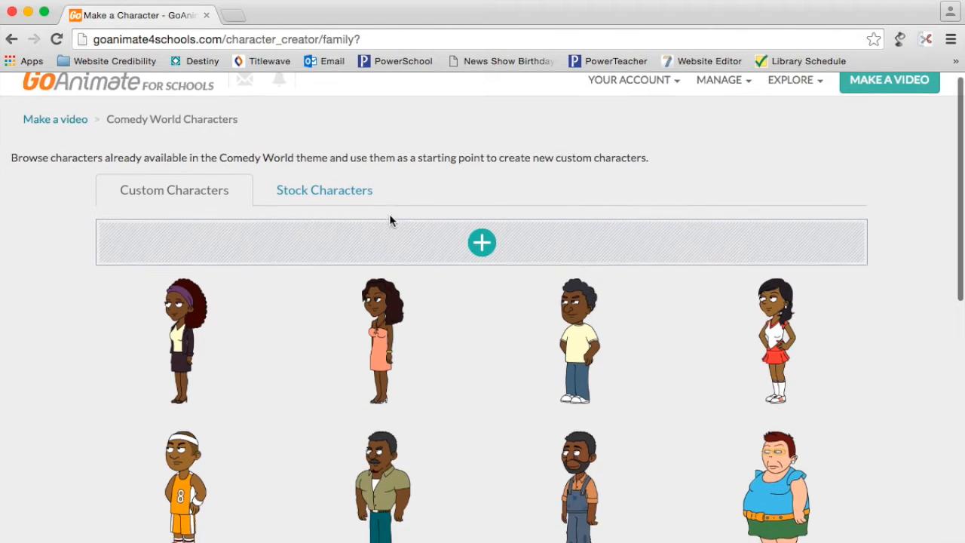
{"action": "mouse_move", "coordinate": [214, 327]}
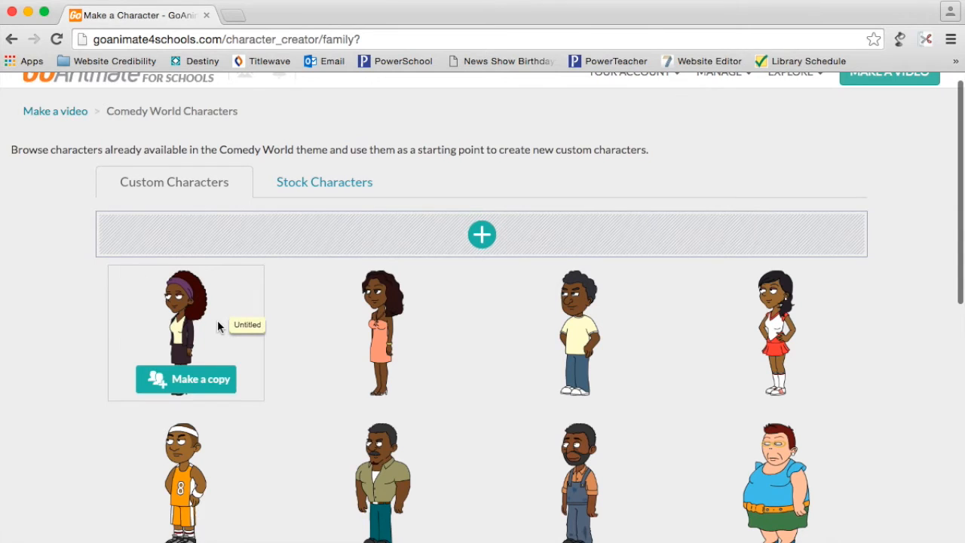
{"action": "scroll", "coordinate": [217, 324], "scroll_direction": "down", "scroll_amount": 3}
{"action": "scroll", "coordinate": [217, 326], "scroll_direction": "up", "scroll_amount": 3}
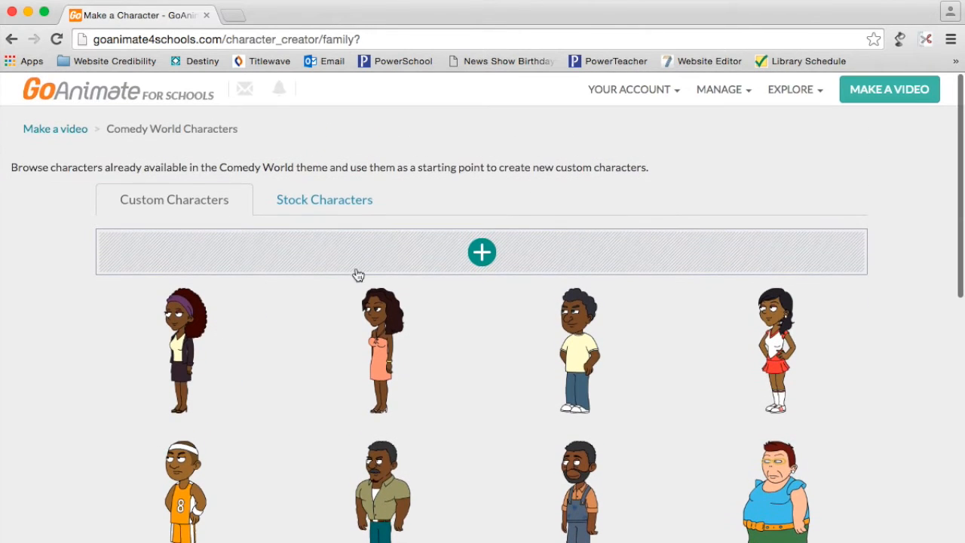
{"action": "left_click", "coordinate": [416, 263]}
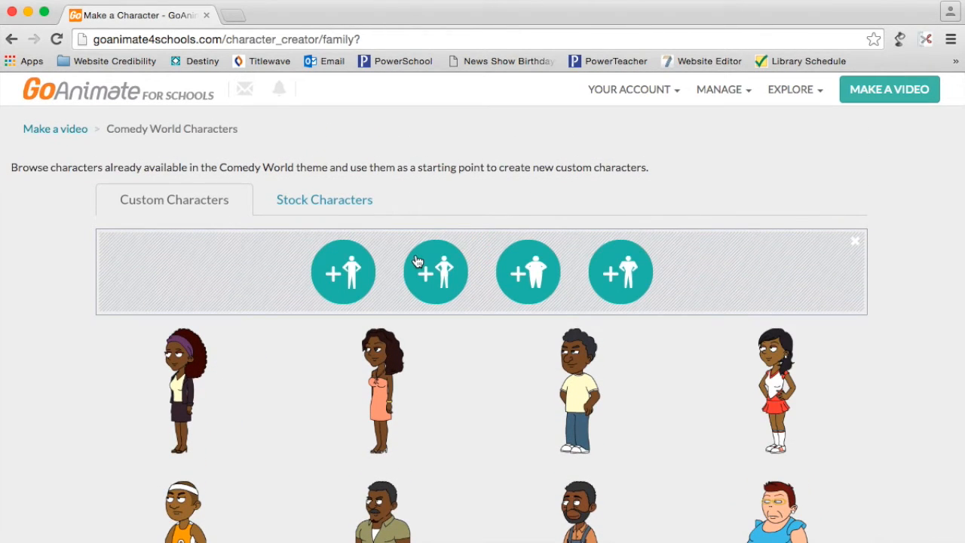
{"action": "left_click", "coordinate": [426, 273]}
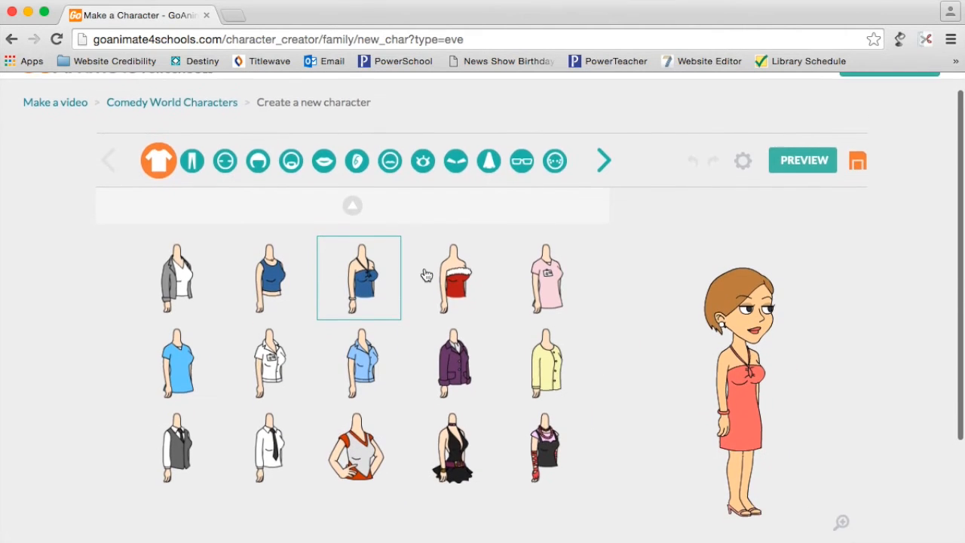
Step: Dress the character in the open jacket over a V-neck top and the long pink trousers with closed shoes
{"action": "left_click", "coordinate": [175, 279]}
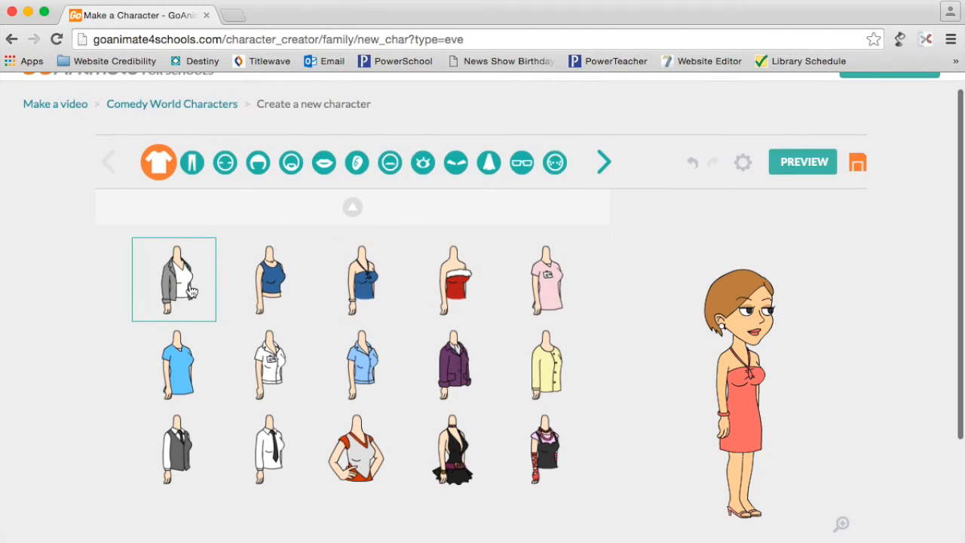
{"action": "left_click", "coordinate": [202, 170]}
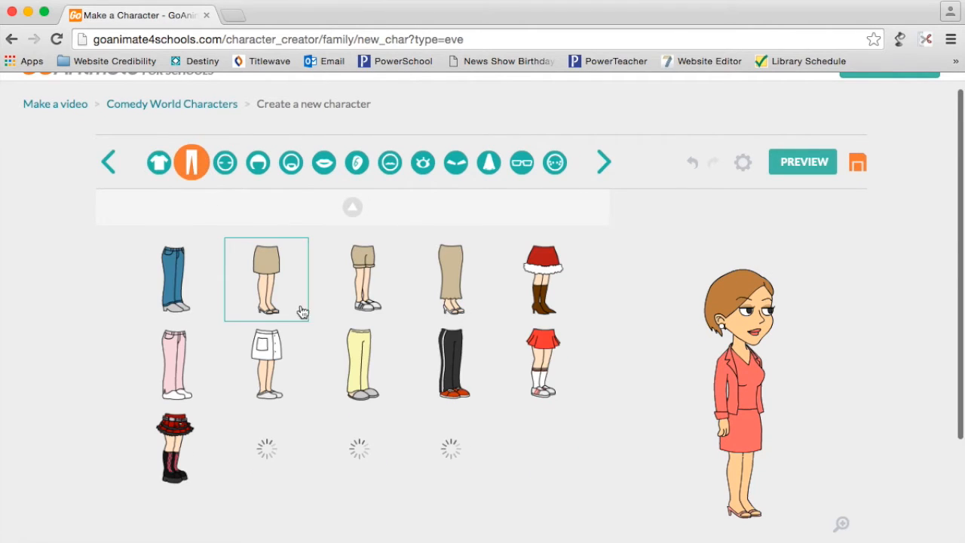
{"action": "left_click", "coordinate": [184, 362]}
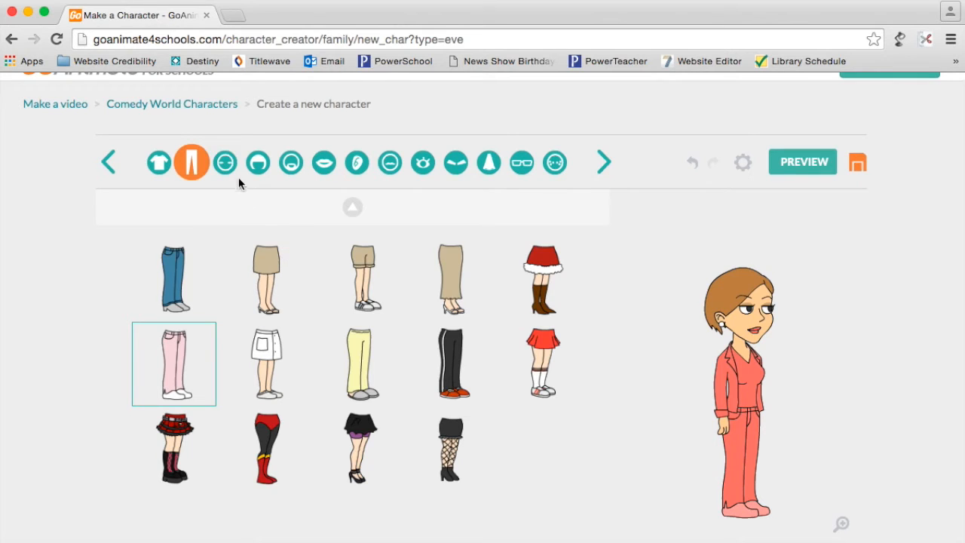
Step: Look over the head shapes and give the character the long curly hairstyle with a dark headband
{"action": "left_click", "coordinate": [225, 163]}
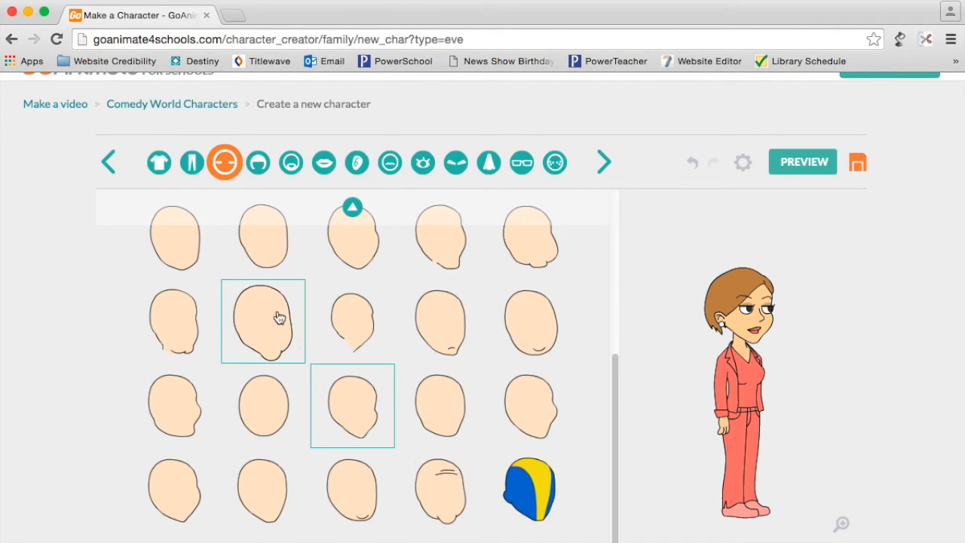
{"action": "left_click", "coordinate": [258, 162]}
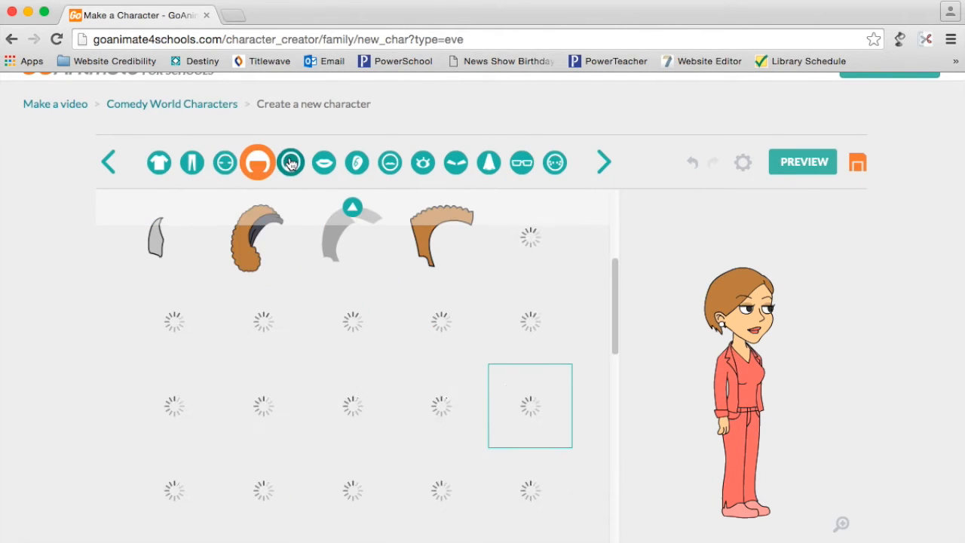
{"action": "left_click", "coordinate": [251, 271]}
Step: Look through the remaining character options: beards, mouths, ears, moustaches, eyes, eyebrows, noses, glasses and face accessories
{"action": "left_click", "coordinate": [291, 162]}
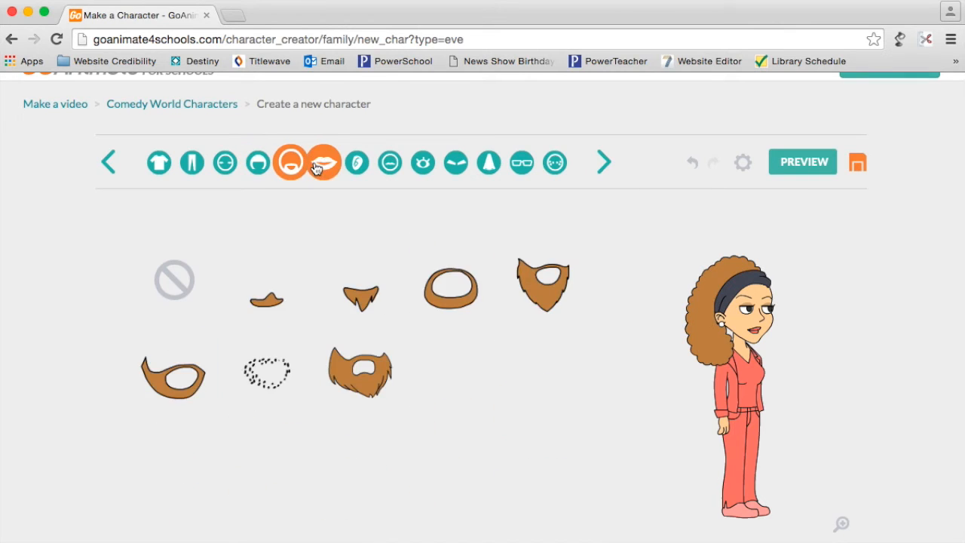
{"action": "left_click", "coordinate": [316, 166]}
{"action": "left_click", "coordinate": [356, 162]}
{"action": "left_click", "coordinate": [390, 162]}
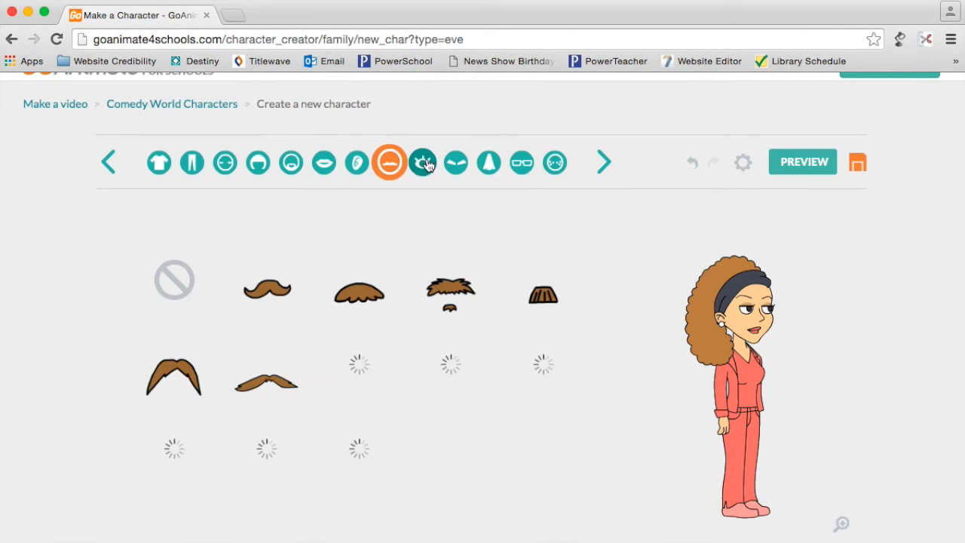
{"action": "left_click", "coordinate": [423, 163]}
{"action": "left_click", "coordinate": [455, 168]}
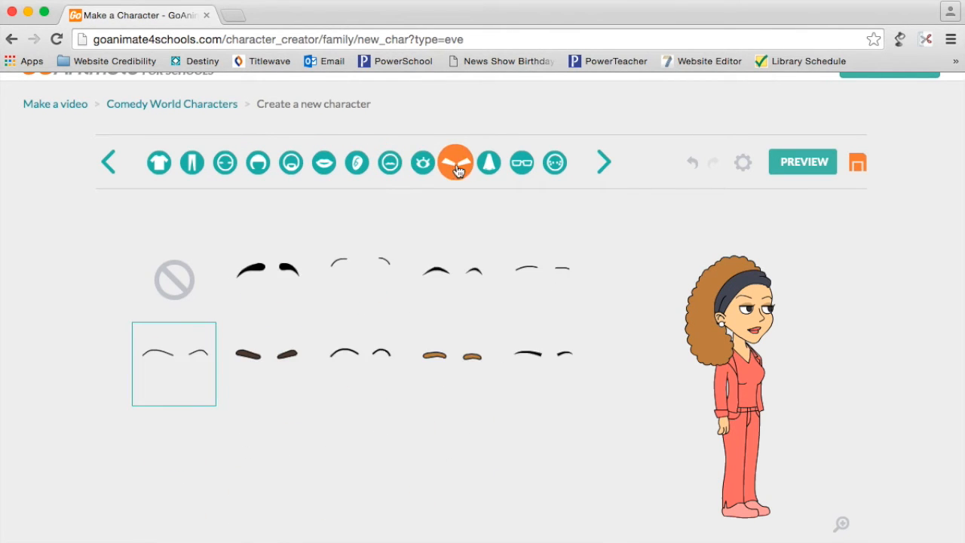
{"action": "left_click", "coordinate": [487, 161]}
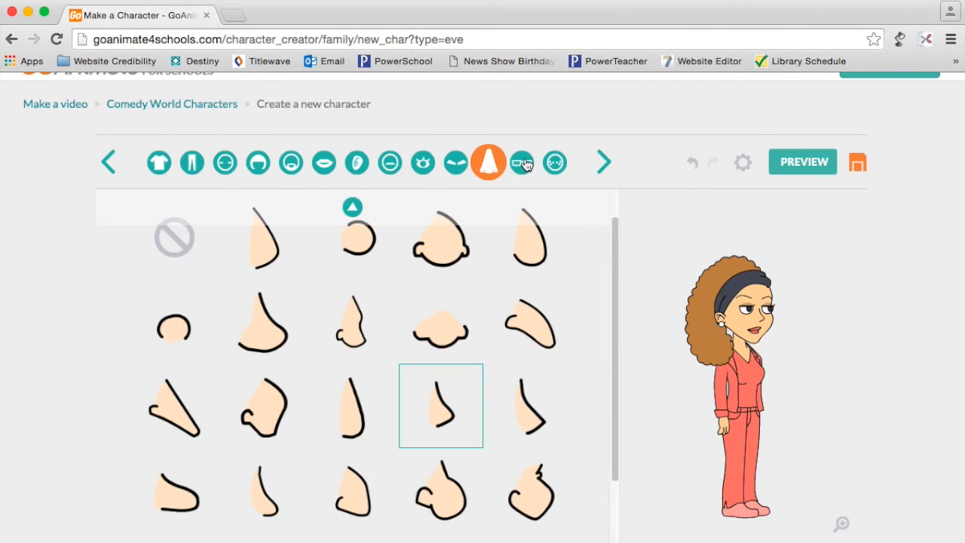
{"action": "left_click", "coordinate": [522, 164]}
{"action": "left_click", "coordinate": [555, 163]}
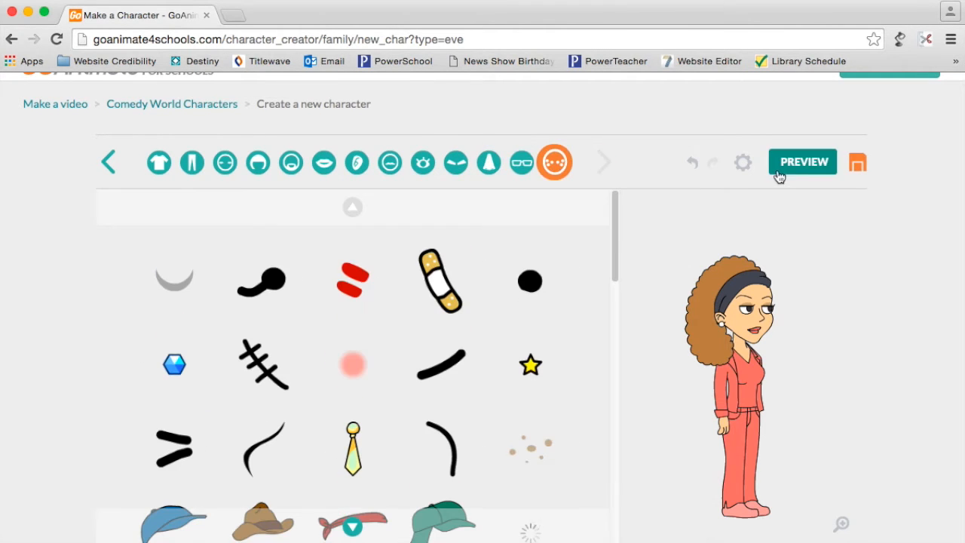
Step: Save the new character and reopen the saved video with the Giving Tree cover for editing from Your Videos
{"action": "left_click", "coordinate": [857, 164]}
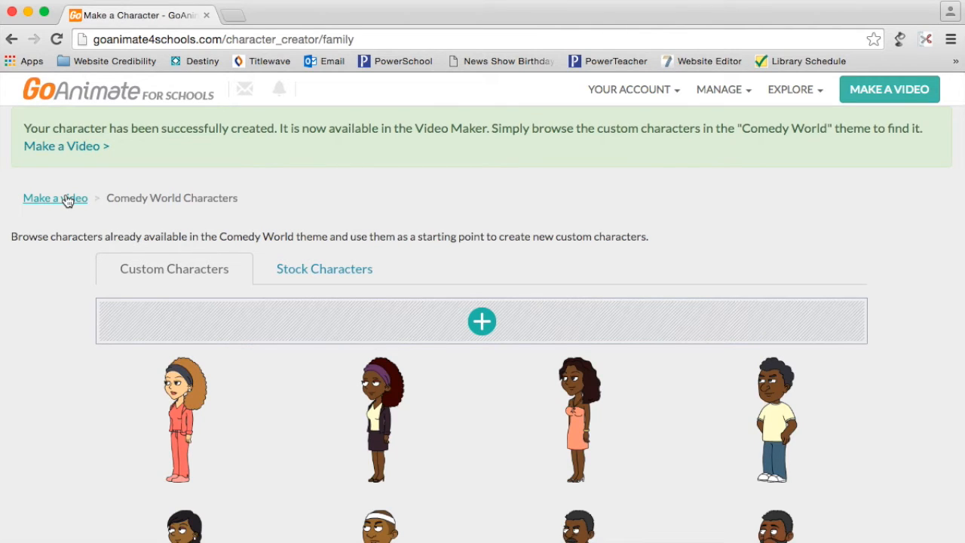
{"action": "left_click", "coordinate": [637, 90]}
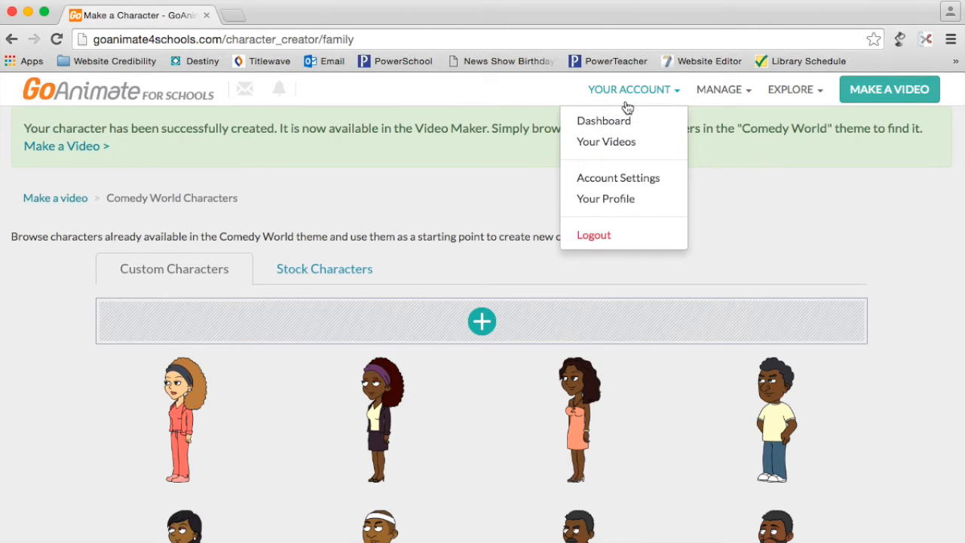
{"action": "left_click", "coordinate": [608, 144]}
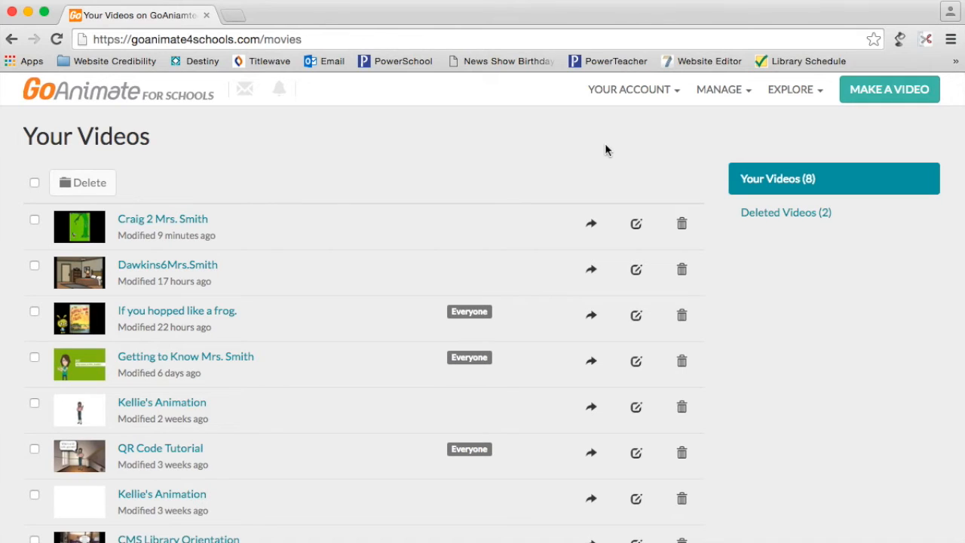
{"action": "left_click", "coordinate": [637, 229]}
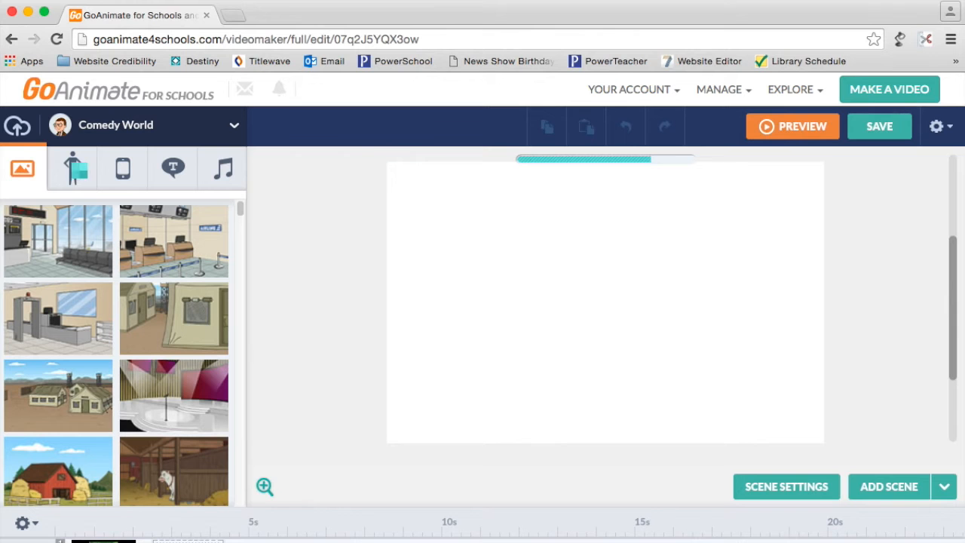
Step: Add the custom character with curly hair and headband to the scene, standing on the black area beside the book cover's tree trunk
{"action": "left_click", "coordinate": [73, 166]}
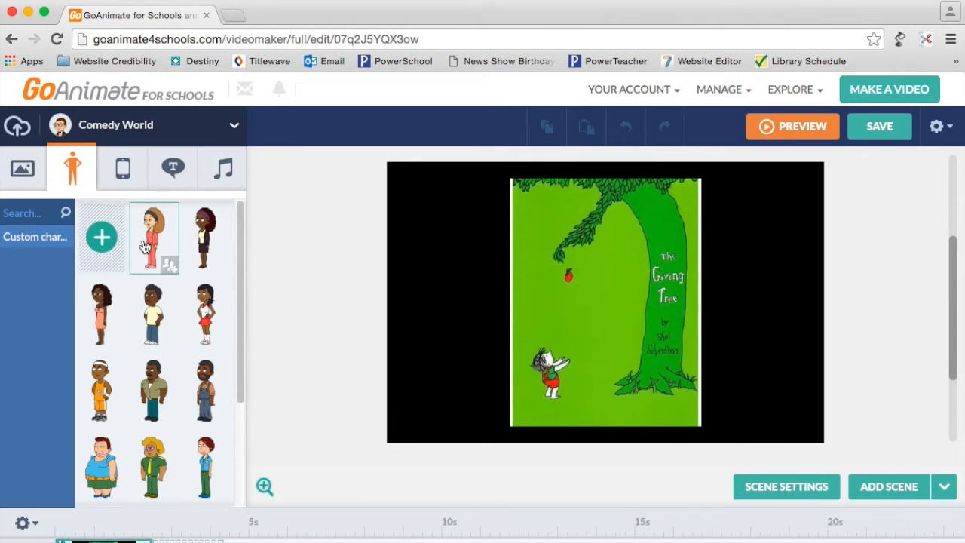
{"action": "left_click", "coordinate": [145, 247]}
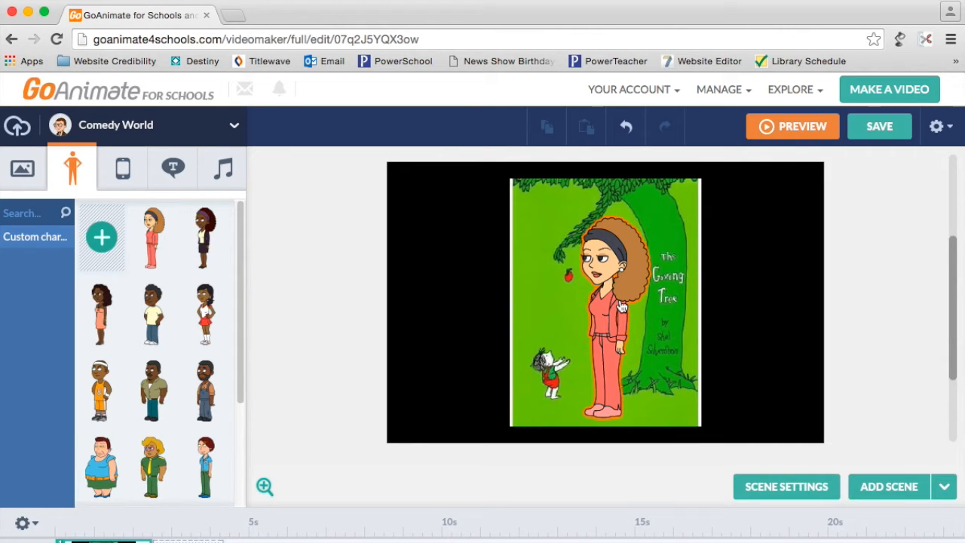
{"action": "left_click_drag", "start_coordinate": [609, 315], "coordinate": [767, 330]}
{"action": "left_click_drag", "start_coordinate": [745, 241], "coordinate": [738, 276]}
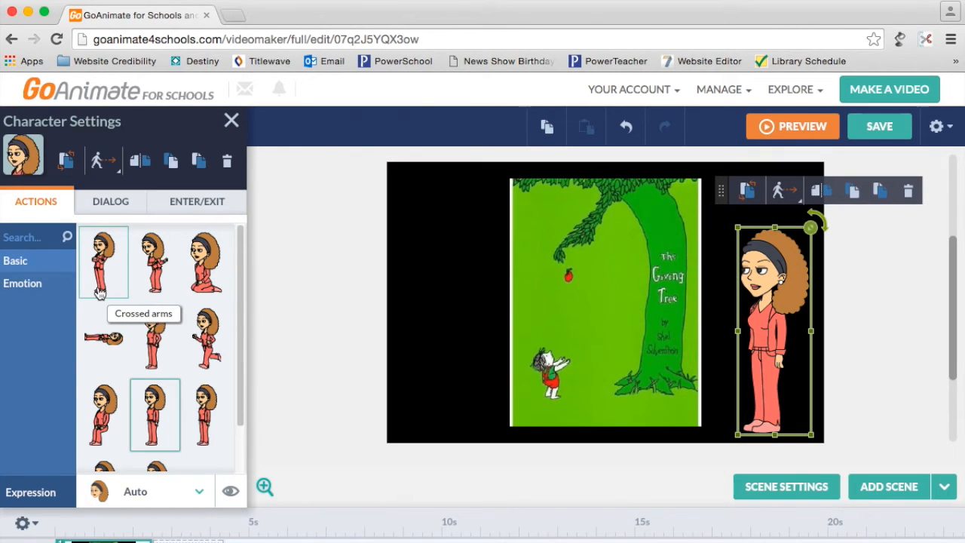
Step: Try the kneeling, running and sitting actions on the character, extending the running path across to the far side of the book cover
{"action": "left_click", "coordinate": [215, 281]}
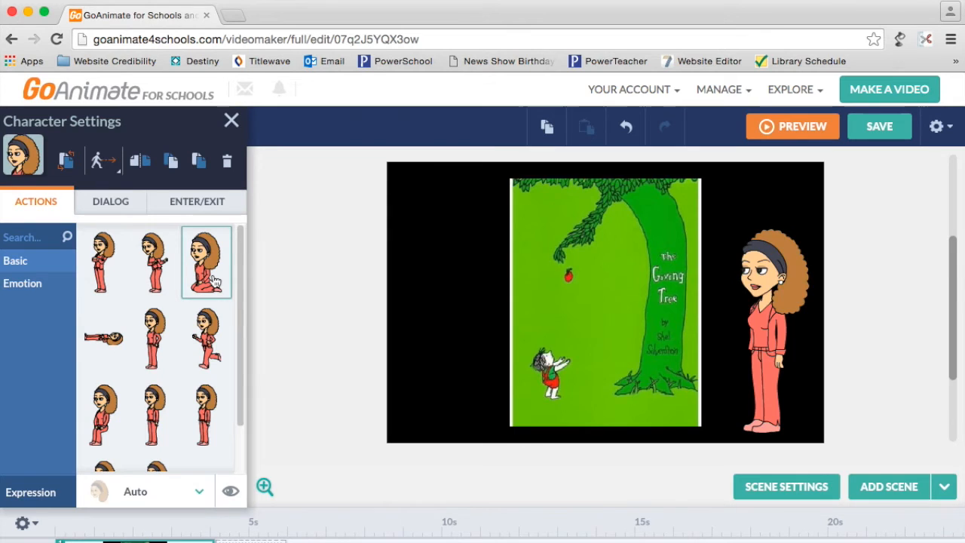
{"action": "left_click", "coordinate": [214, 343]}
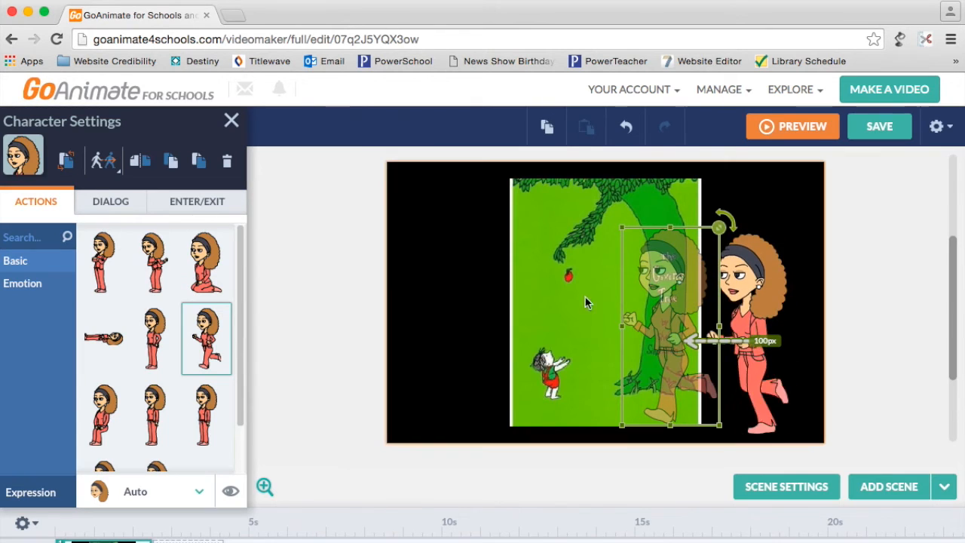
{"action": "left_click_drag", "start_coordinate": [656, 340], "coordinate": [454, 336]}
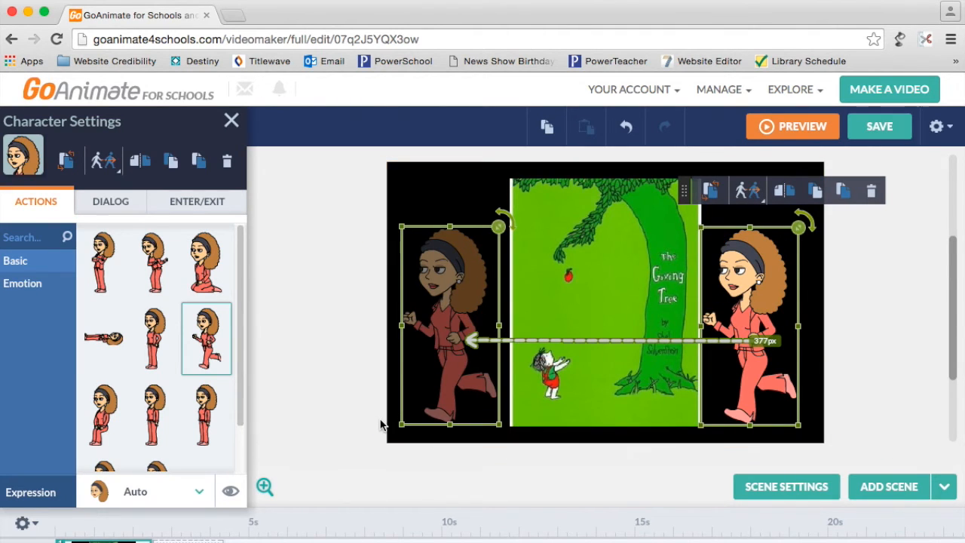
{"action": "left_click", "coordinate": [117, 408]}
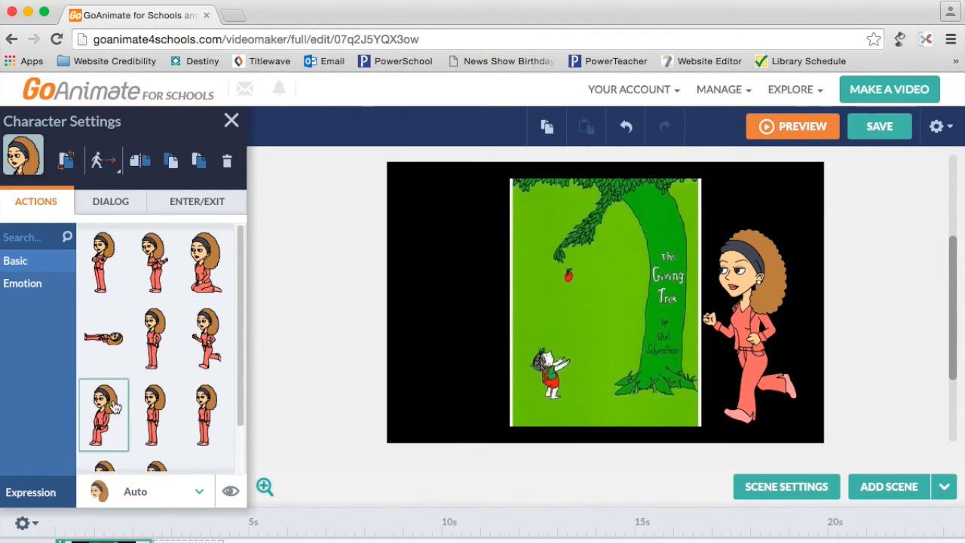
Step: Give the character the standing action that points at the book, try the Disgusted and Surprised expressions, and settle on Talk neutral a
{"action": "left_click", "coordinate": [155, 346]}
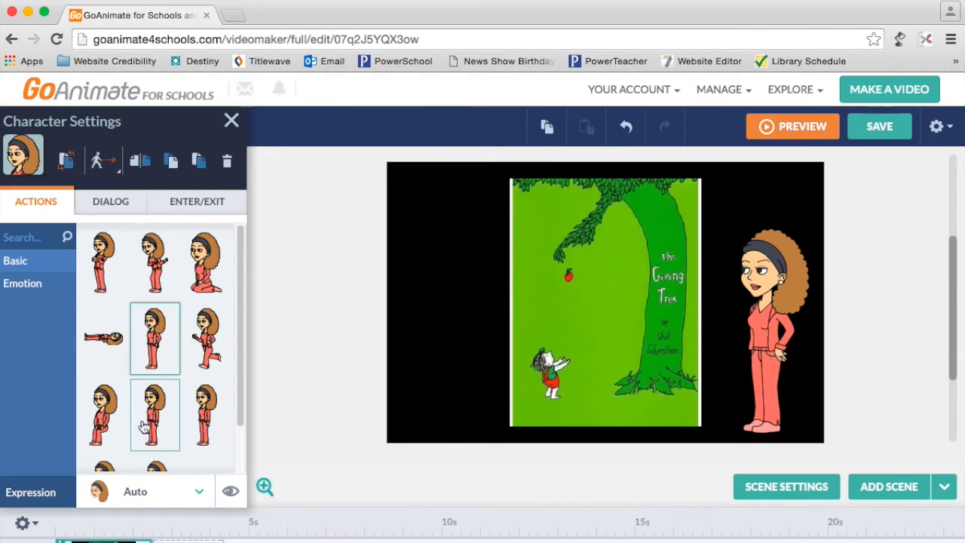
{"action": "left_click", "coordinate": [200, 491]}
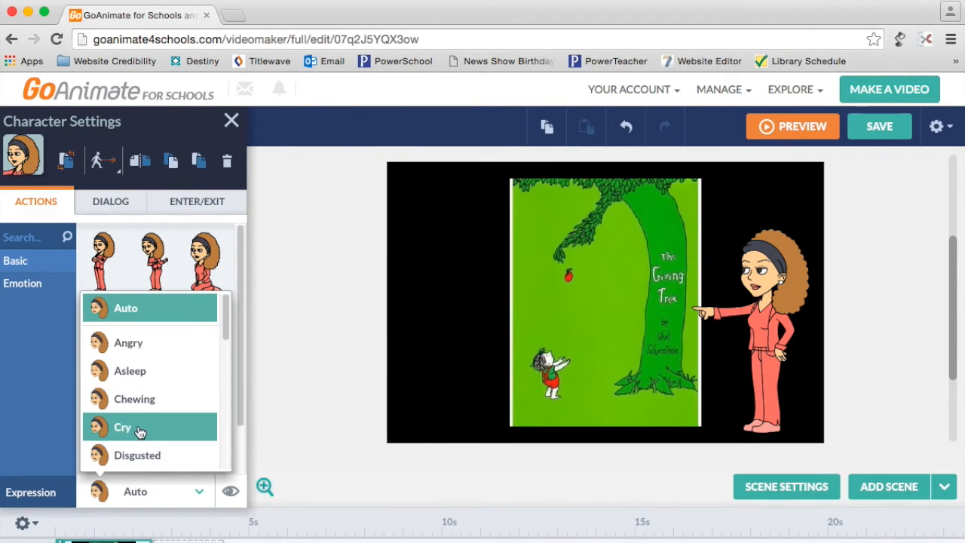
{"action": "left_click", "coordinate": [139, 454]}
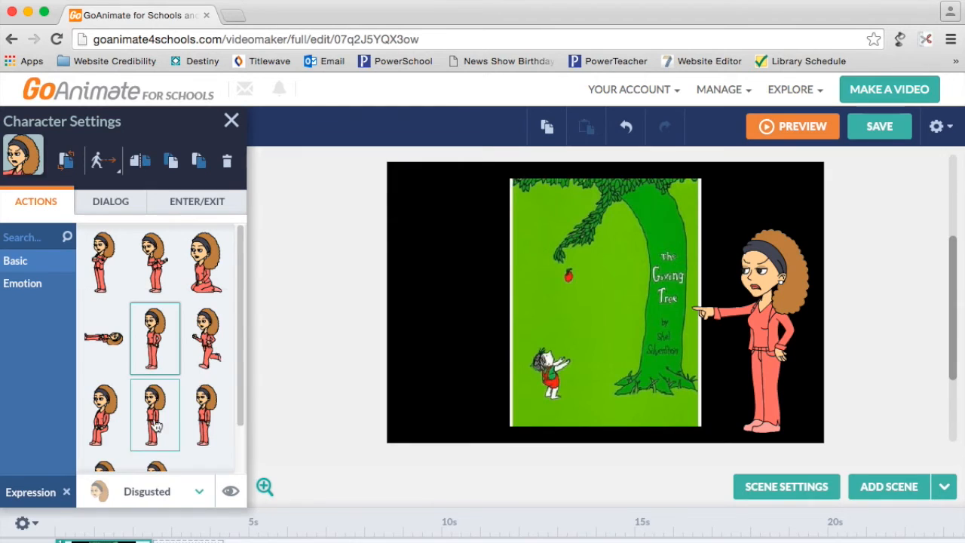
{"action": "left_click", "coordinate": [202, 492]}
{"action": "left_click_drag", "start_coordinate": [228, 350], "coordinate": [233, 384]}
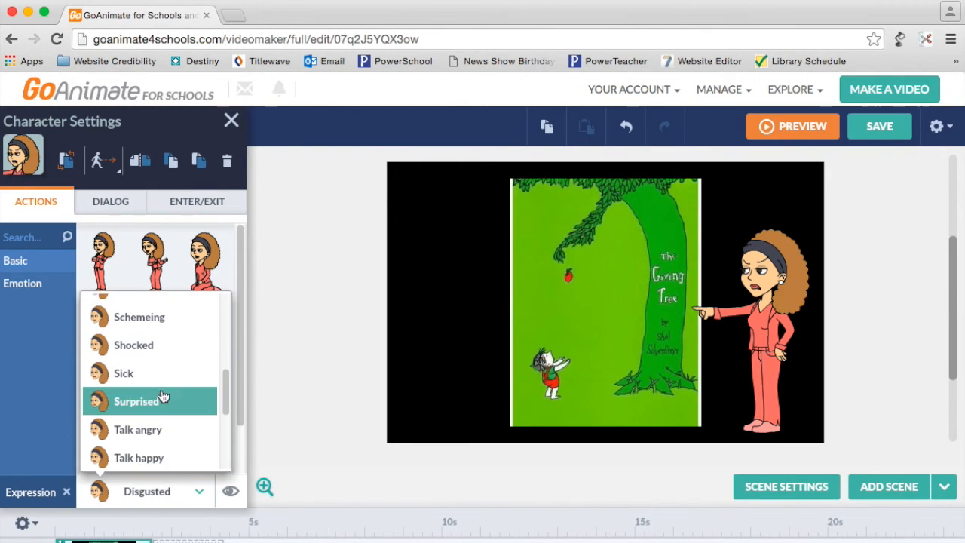
{"action": "left_click", "coordinate": [138, 404]}
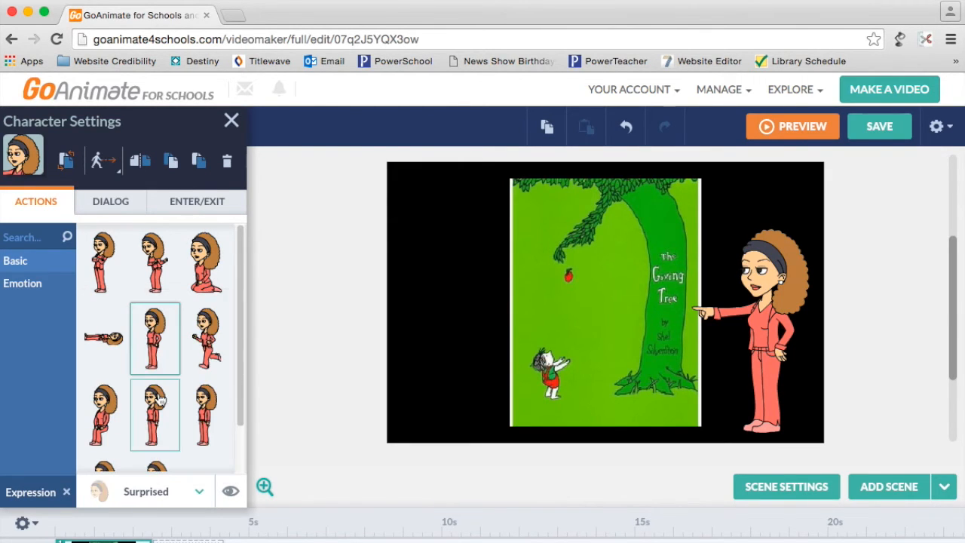
{"action": "left_click", "coordinate": [183, 493]}
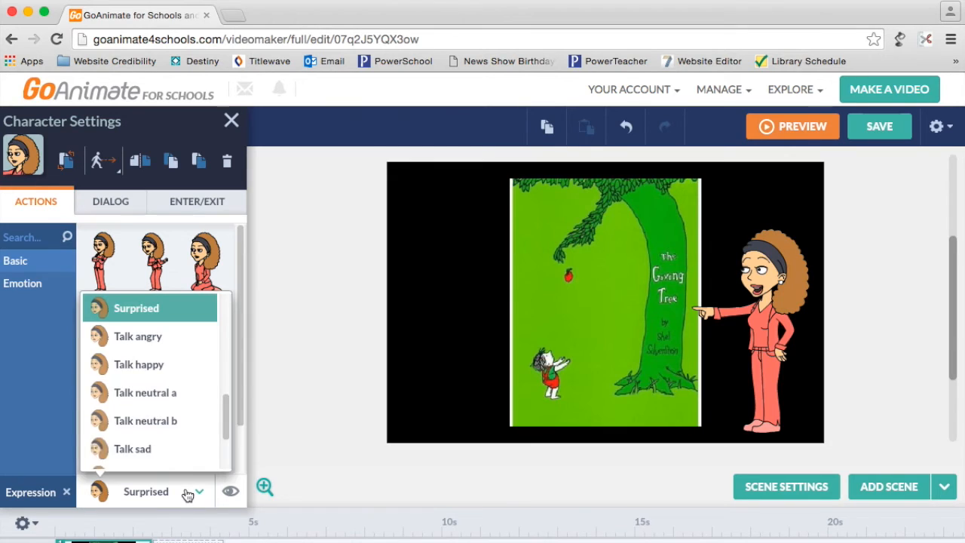
{"action": "left_click", "coordinate": [175, 399]}
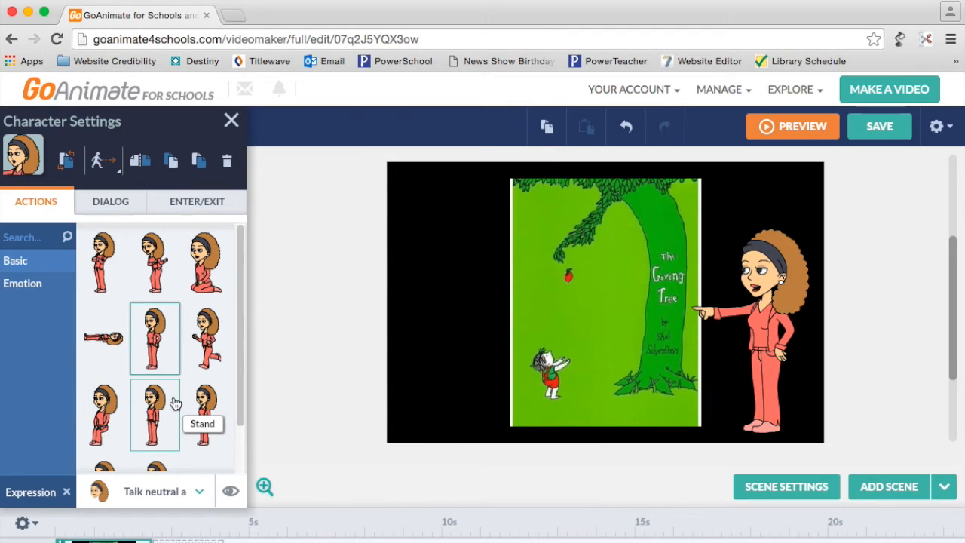
Step: Record a microphone voice line for the character, add it to the scene, and adjust the scene duration to fit the clip
{"action": "left_click", "coordinate": [124, 209]}
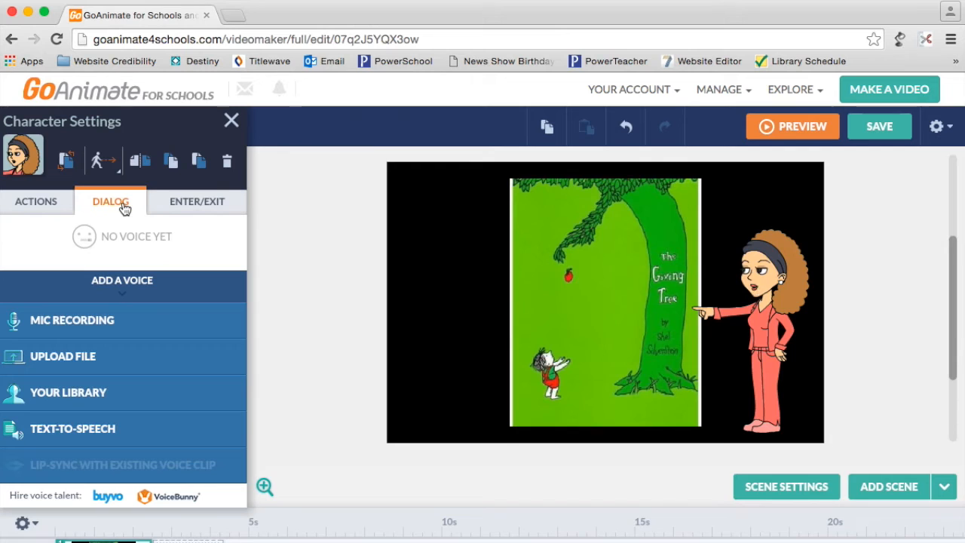
{"action": "left_click", "coordinate": [91, 325]}
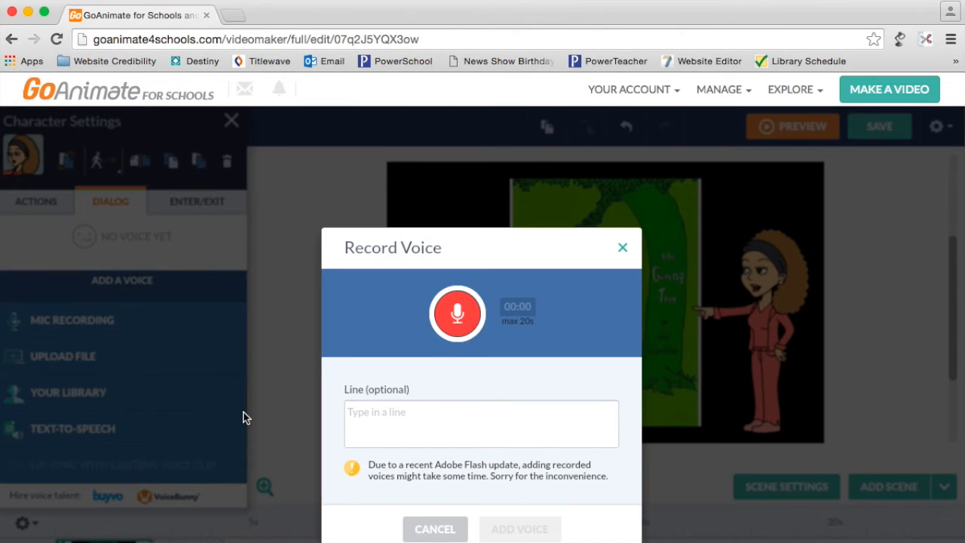
{"action": "left_click", "coordinate": [457, 326]}
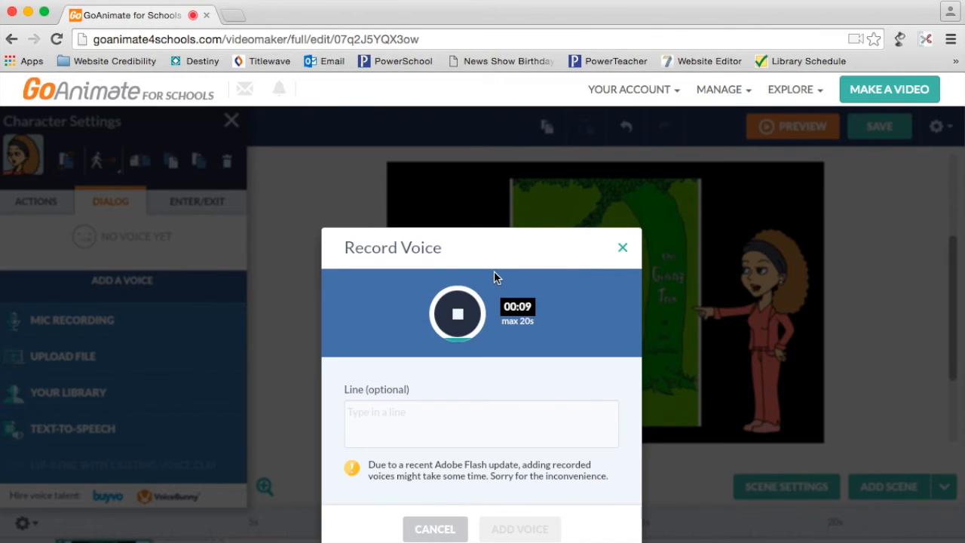
{"action": "left_click", "coordinate": [460, 316]}
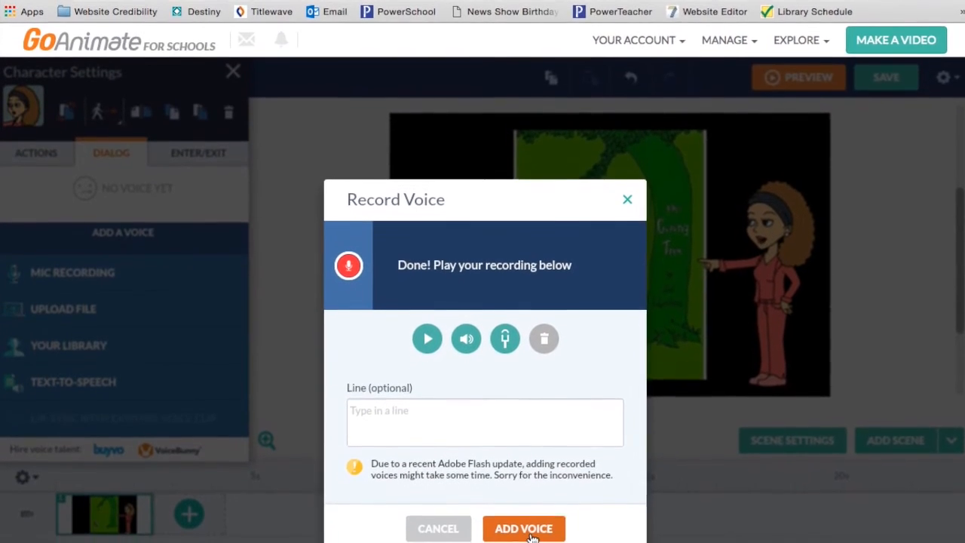
{"action": "left_click", "coordinate": [531, 526]}
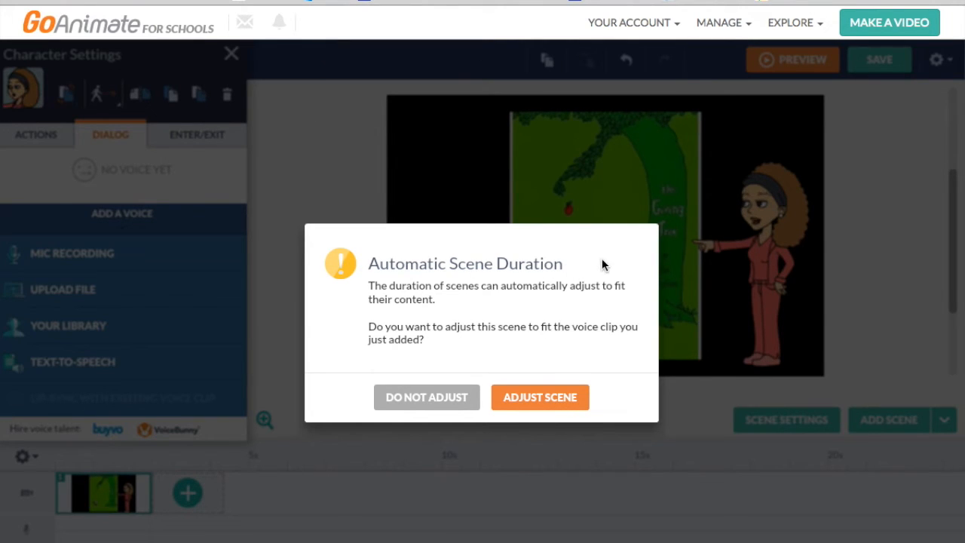
{"action": "left_click", "coordinate": [553, 400]}
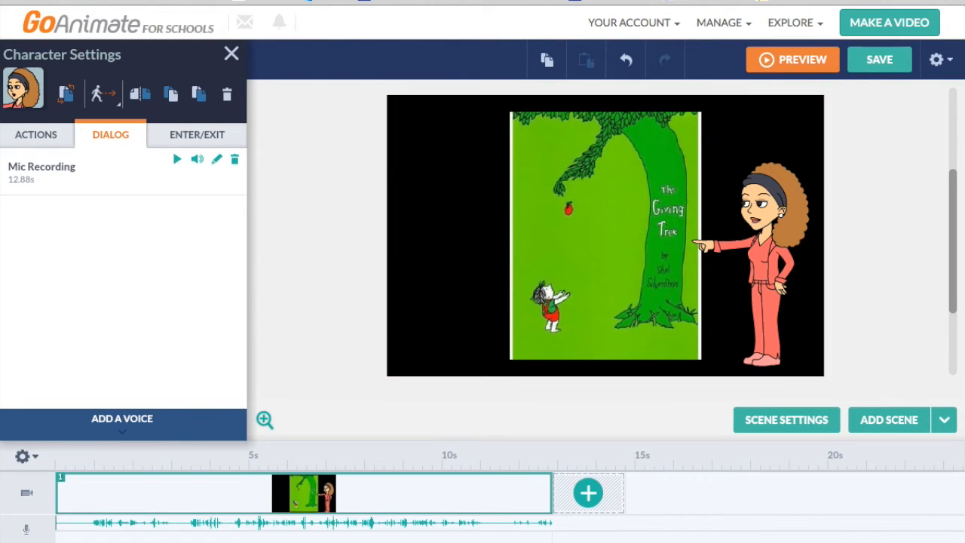
Step: Save the video while staying in the editor, and close the character settings
{"action": "left_click", "coordinate": [866, 74]}
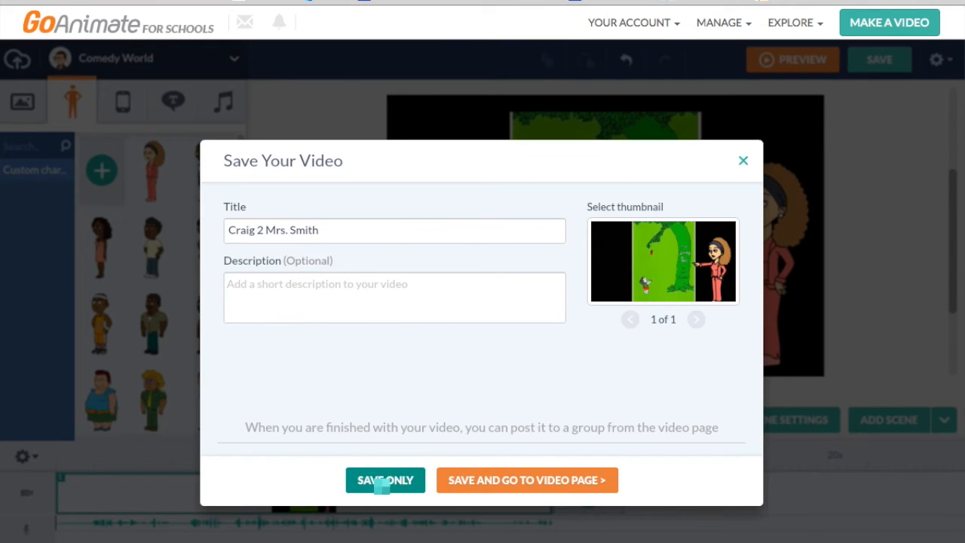
{"action": "left_click", "coordinate": [372, 480]}
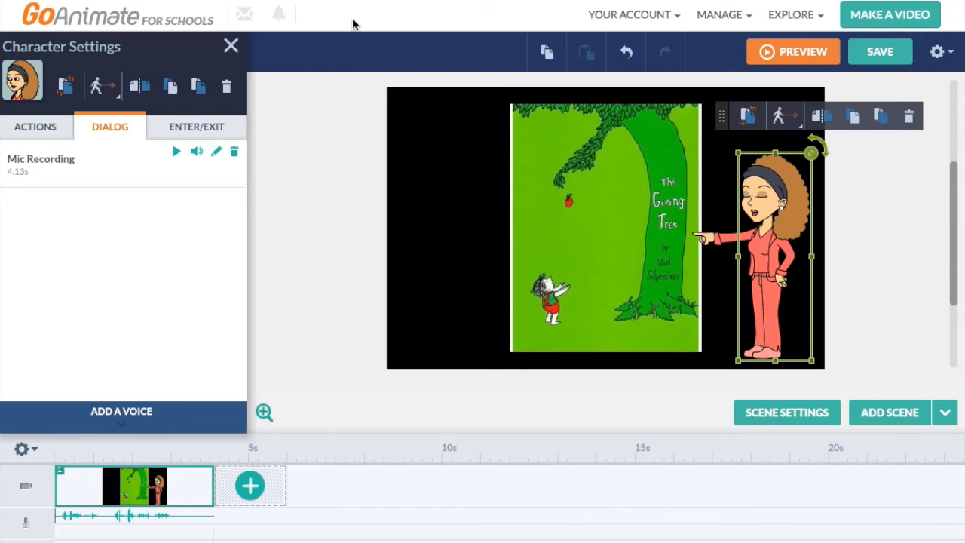
{"action": "left_click", "coordinate": [230, 48]}
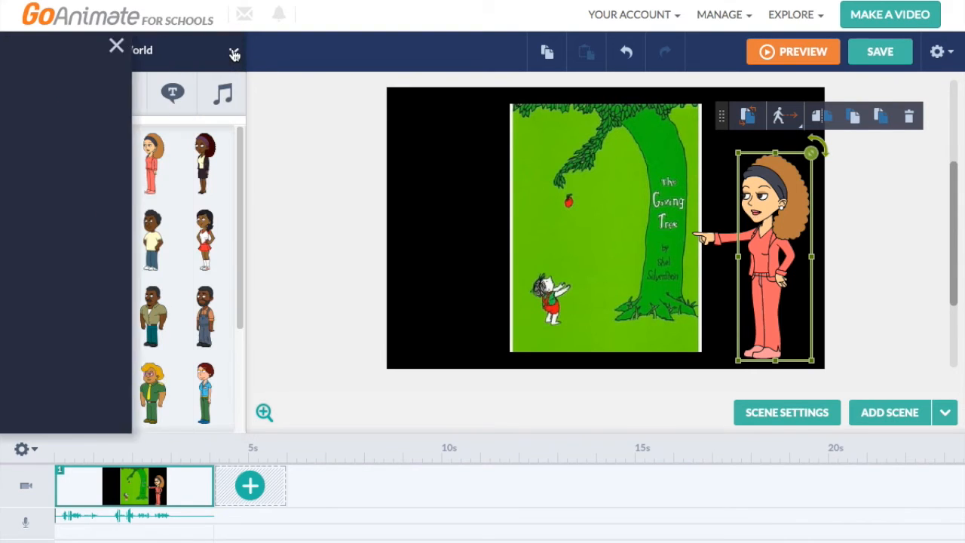
Step: Add a second scene with the daytime mountain campsite background and delete the hanging cooking pot from it
{"action": "left_click", "coordinate": [21, 94]}
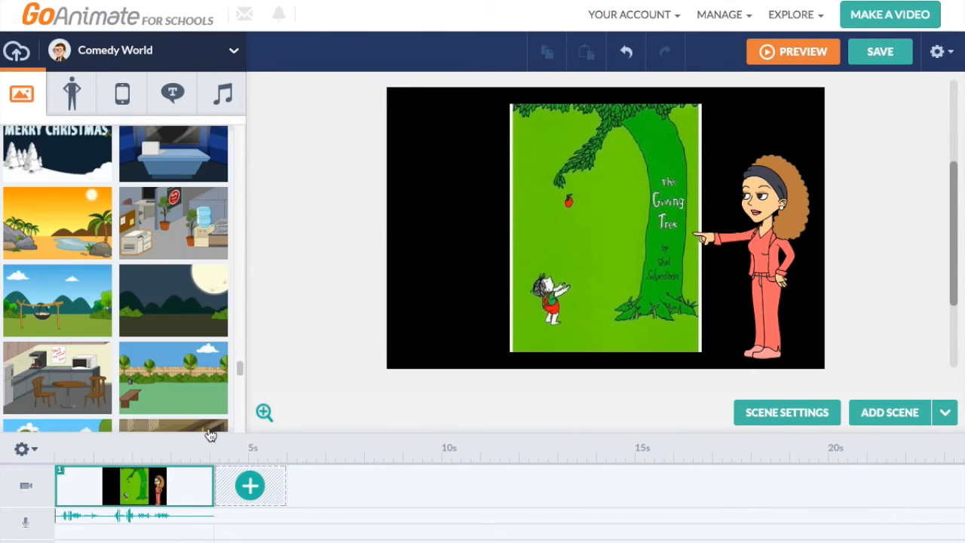
{"action": "left_click", "coordinate": [249, 486]}
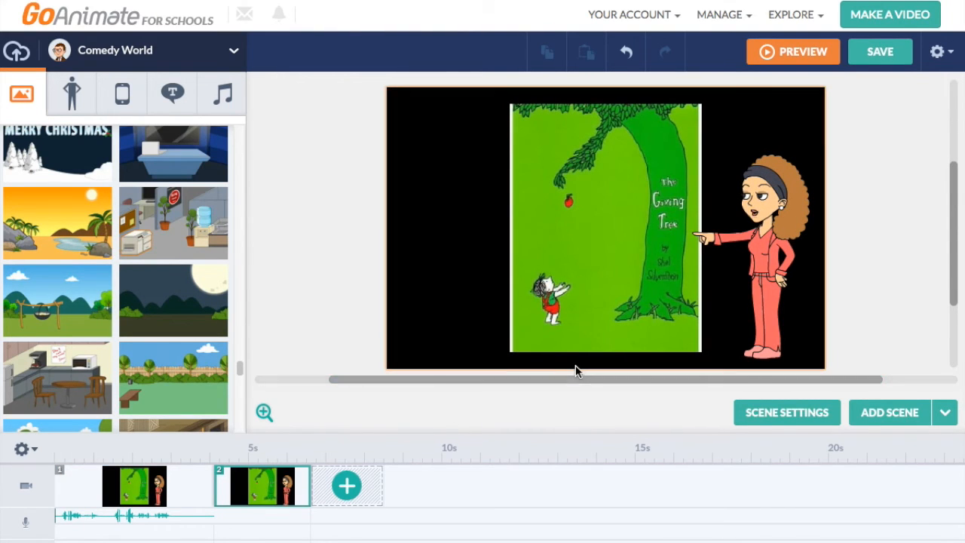
{"action": "left_click", "coordinate": [65, 296]}
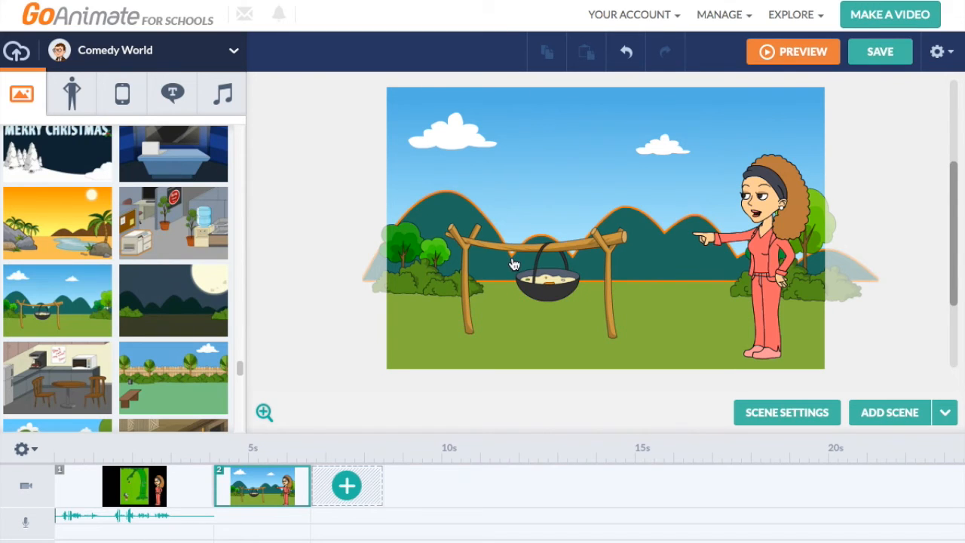
{"action": "left_click", "coordinate": [553, 286]}
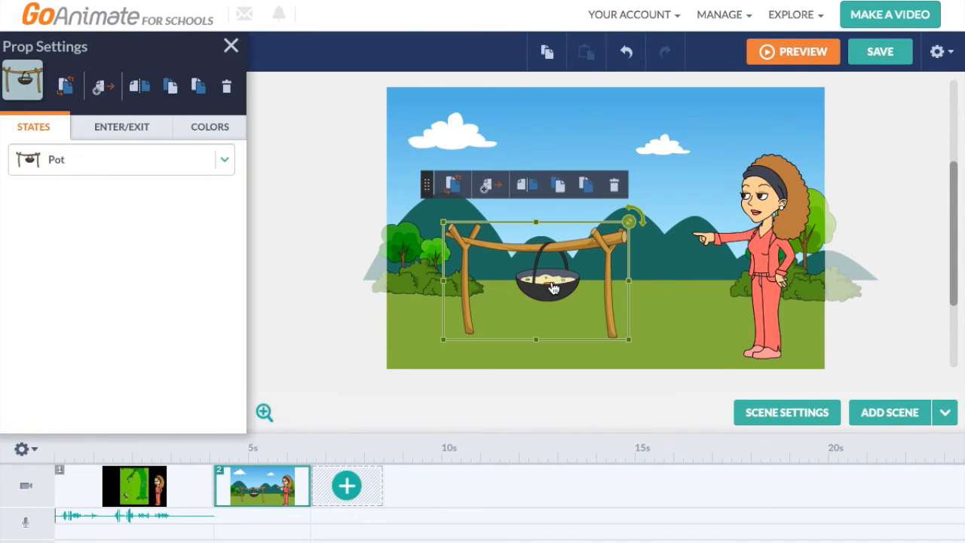
{"action": "left_click", "coordinate": [614, 186]}
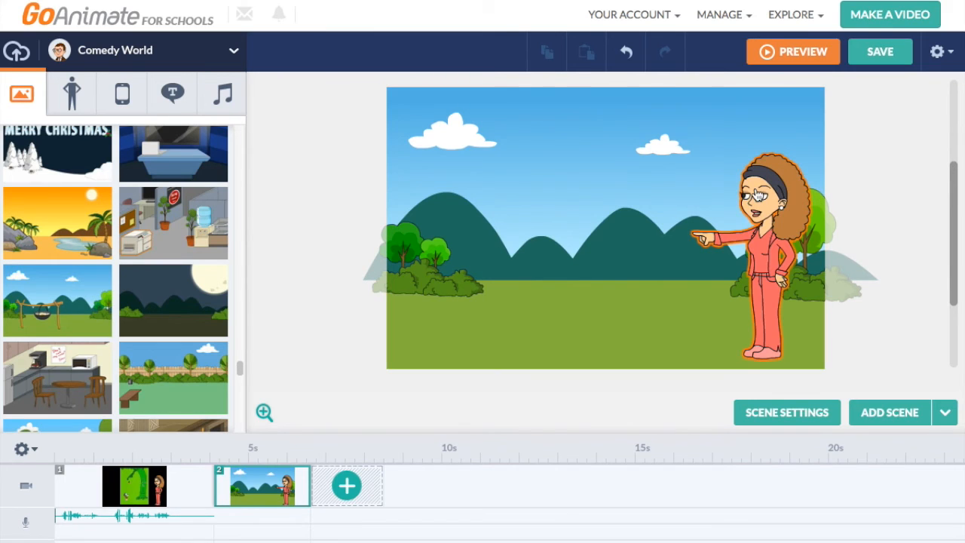
Step: Record and add a microphone voice line for the character in the second scene, fitting the scene to the clip
{"action": "left_click", "coordinate": [758, 194]}
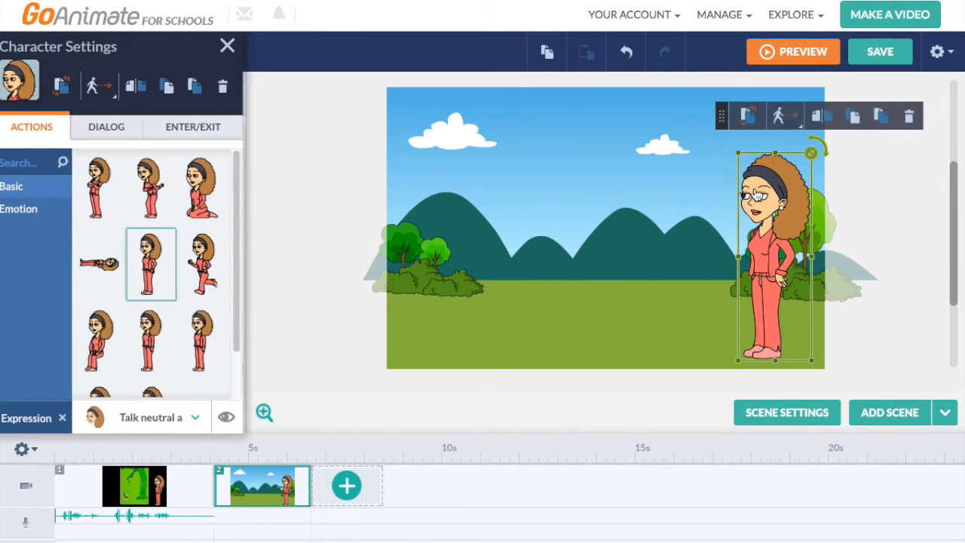
{"action": "left_click", "coordinate": [112, 126]}
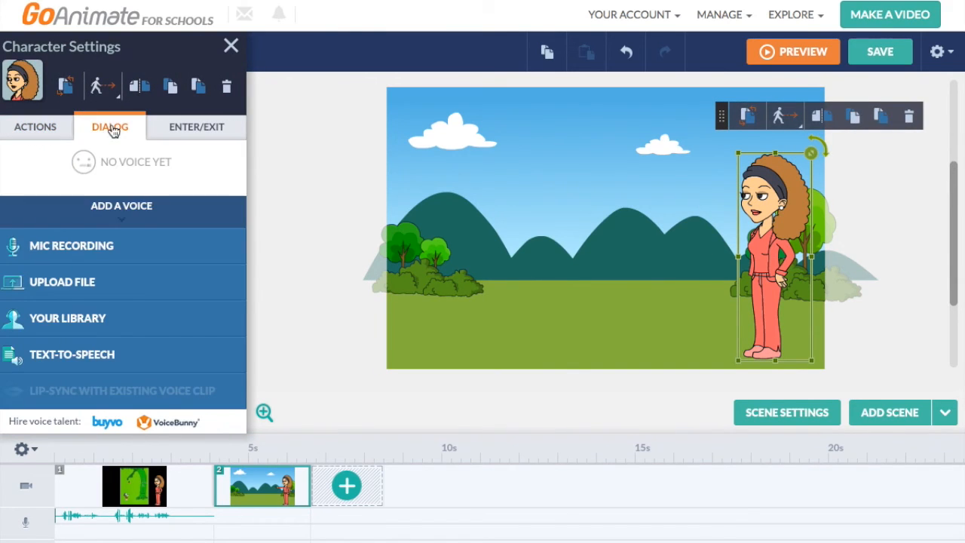
{"action": "left_click", "coordinate": [128, 254]}
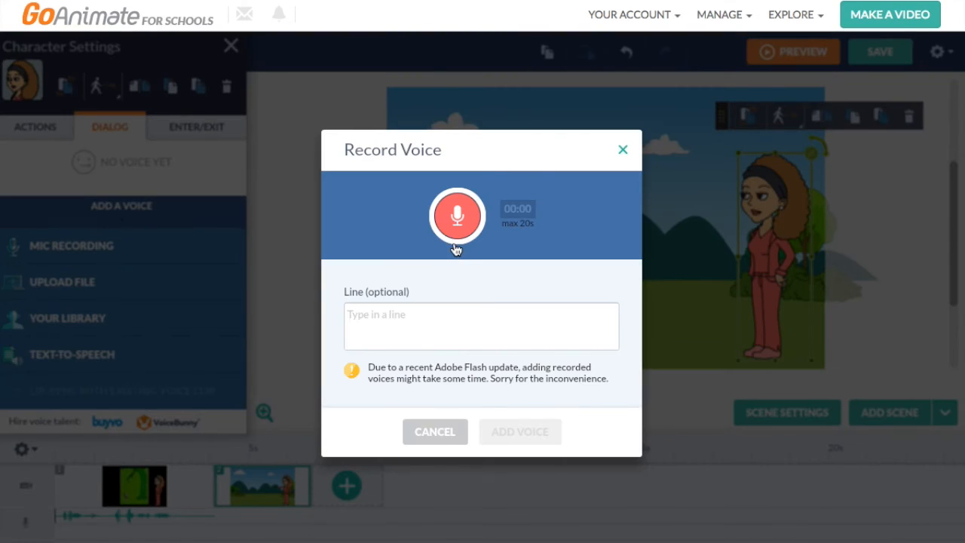
{"action": "left_click", "coordinate": [457, 217]}
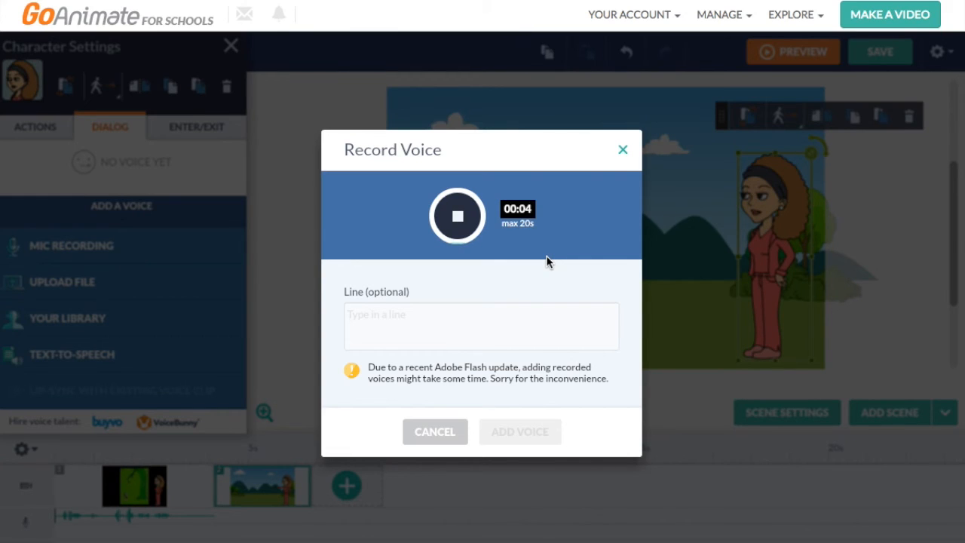
{"action": "left_click", "coordinate": [445, 214]}
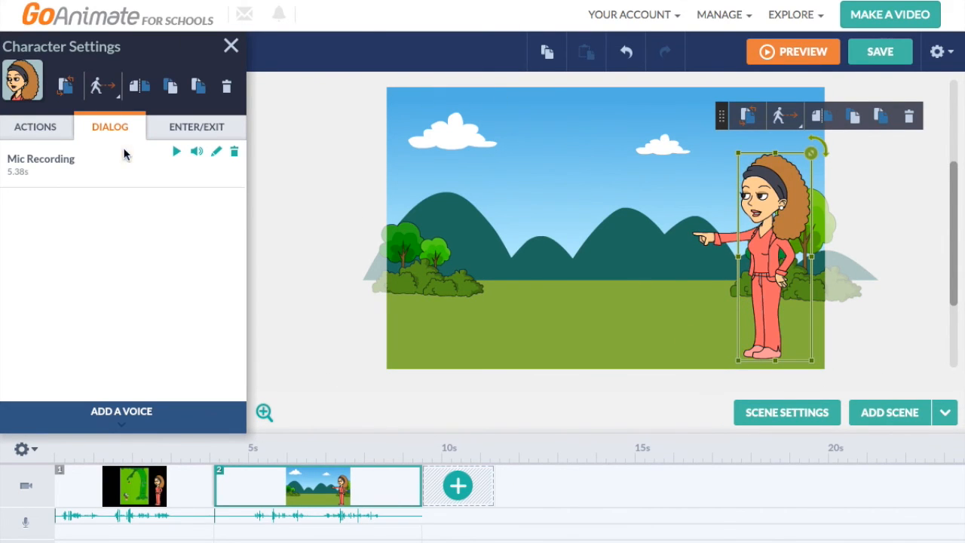
Step: Search the props for "TREE" and add the wide leafy green tree from the first row of results to scene two
{"action": "left_click", "coordinate": [231, 47]}
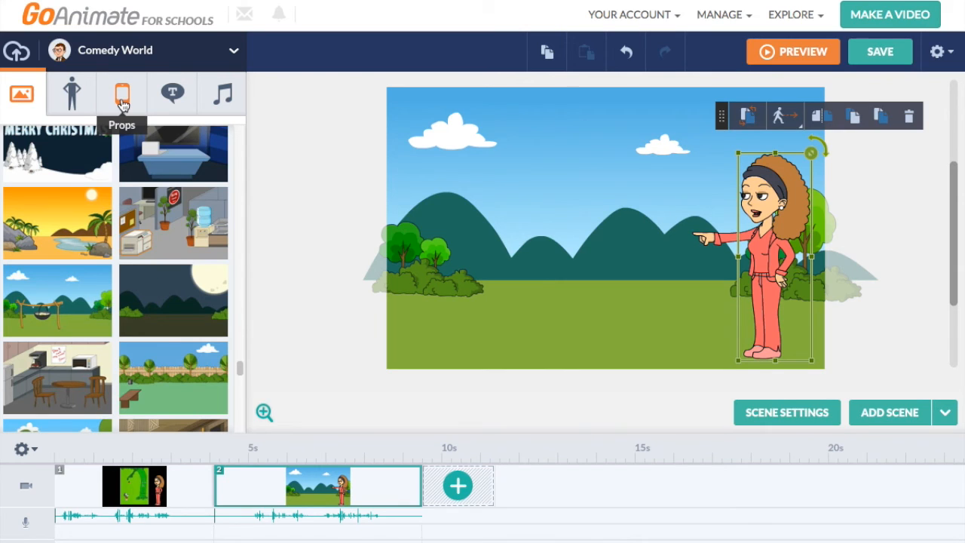
{"action": "left_click", "coordinate": [123, 104]}
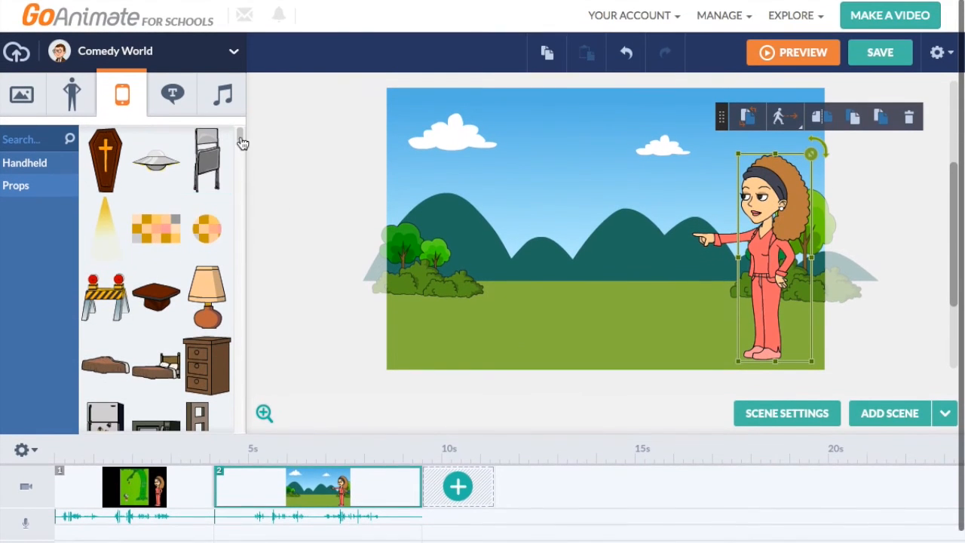
{"action": "mouse_move", "coordinate": [241, 121]}
{"action": "left_mouse_down"}
{"action": "mouse_move", "coordinate": [243, 162]}
{"action": "mouse_move", "coordinate": [244, 122]}
{"action": "left_mouse_up"}
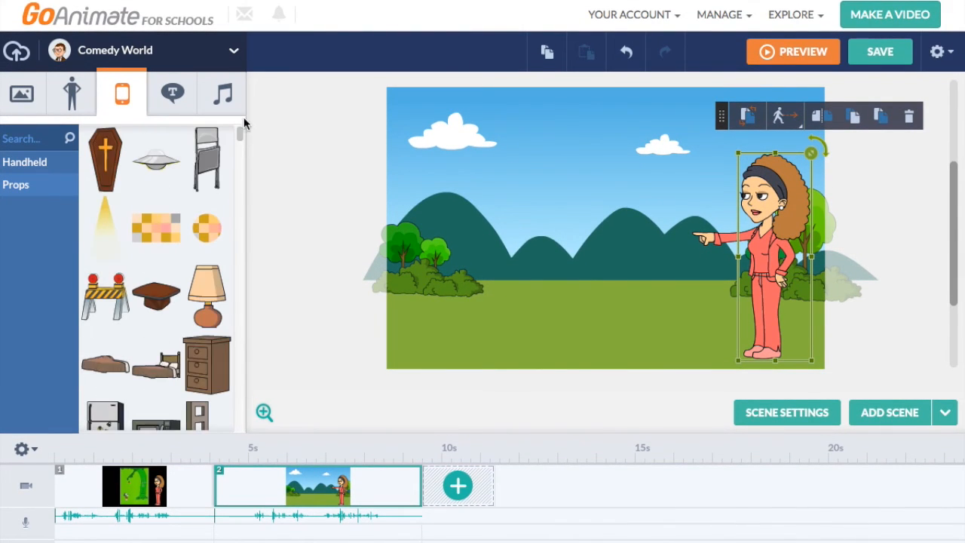
{"action": "left_click", "coordinate": [44, 140]}
{"action": "type", "text": "TREE"}
{"action": "key", "text": "Return"}
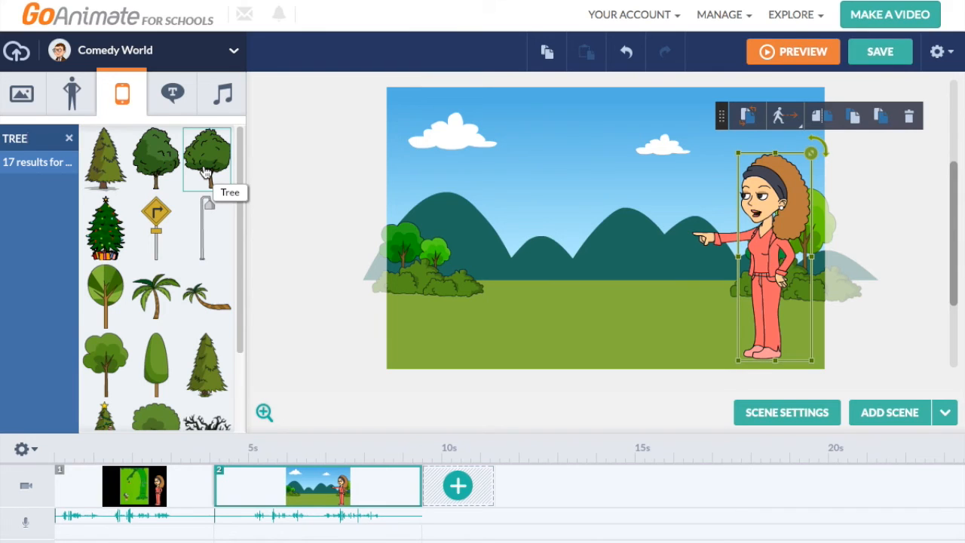
{"action": "left_click", "coordinate": [205, 172]}
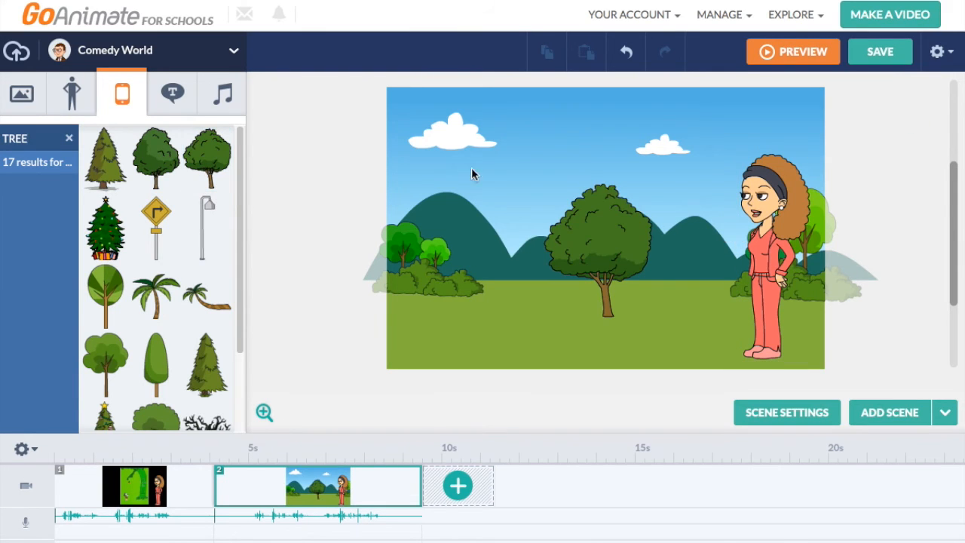
Step: Enlarge the tree to nearly twice its size and move it up so its crown reaches above the scene's upper edge
{"action": "left_click", "coordinate": [567, 192]}
{"action": "left_click_drag", "start_coordinate": [542, 183], "coordinate": [504, 158]}
{"action": "left_click_drag", "start_coordinate": [639, 232], "coordinate": [631, 184]}
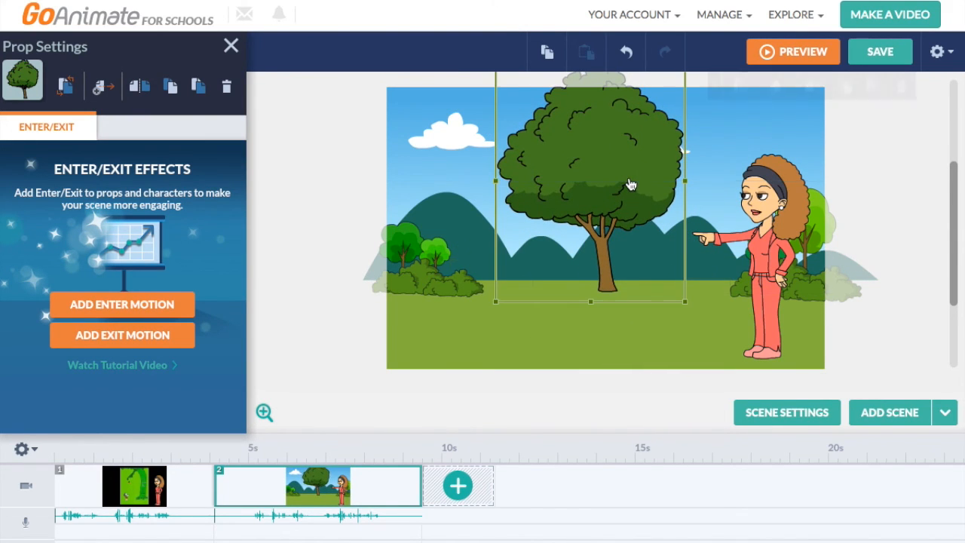
Step: Shrink the pointing woman character, place her in the scene's lower right corner, and close her settings
{"action": "left_click", "coordinate": [788, 190]}
{"action": "left_click_drag", "start_coordinate": [737, 153], "coordinate": [758, 211]}
{"action": "left_click_drag", "start_coordinate": [763, 257], "coordinate": [800, 306]}
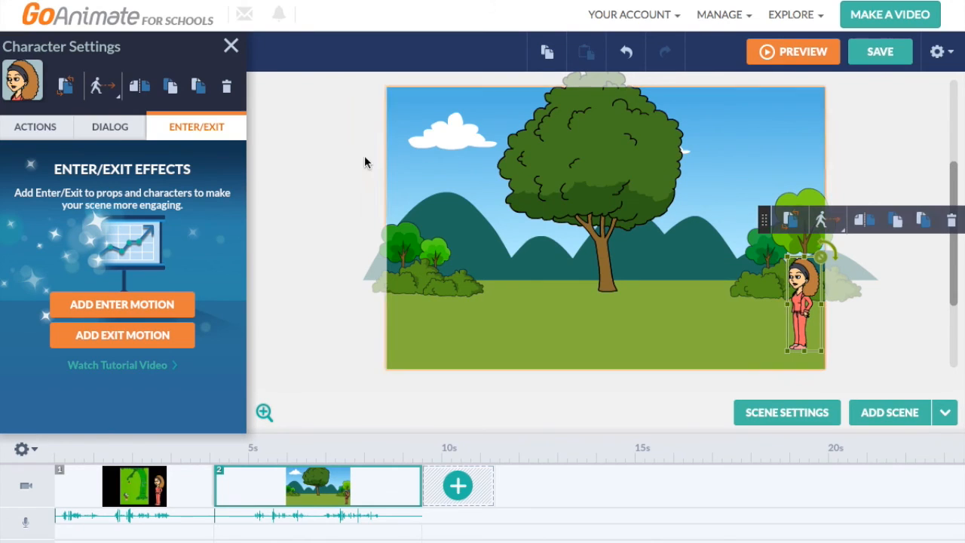
{"action": "left_click", "coordinate": [231, 46]}
Step: Add the brown-haired man in the dark red hoodie and tan pants from the Comedy World characters
{"action": "left_click", "coordinate": [72, 95]}
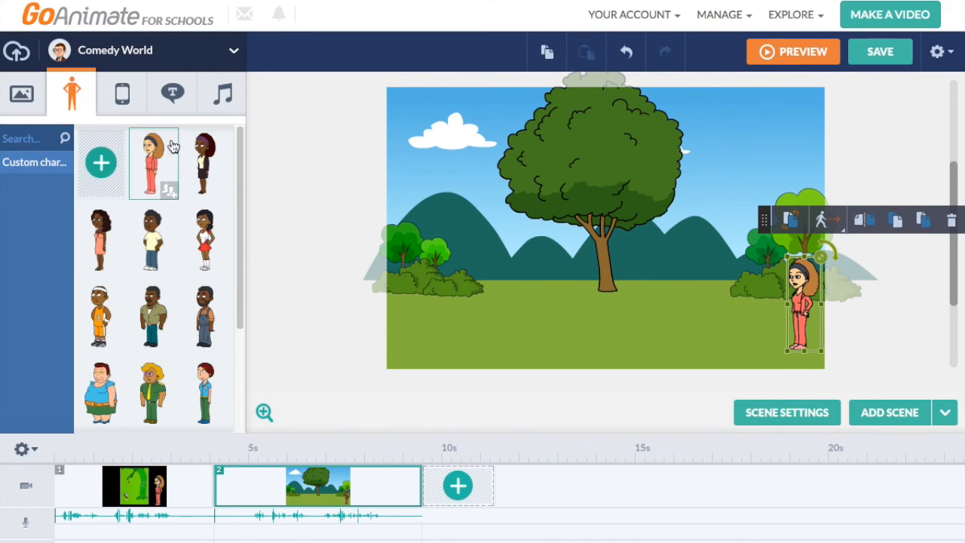
{"action": "left_click_drag", "start_coordinate": [242, 174], "coordinate": [237, 280]}
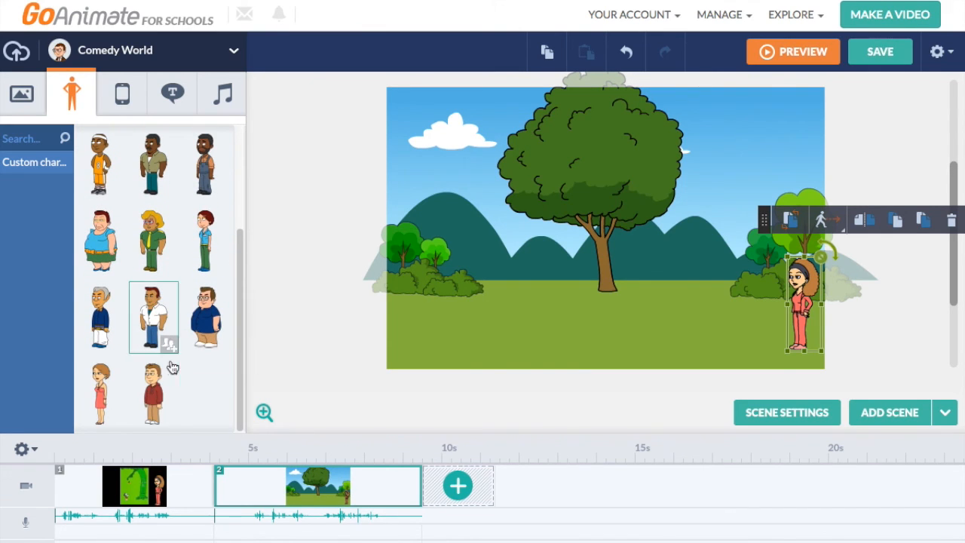
{"action": "left_click", "coordinate": [153, 392]}
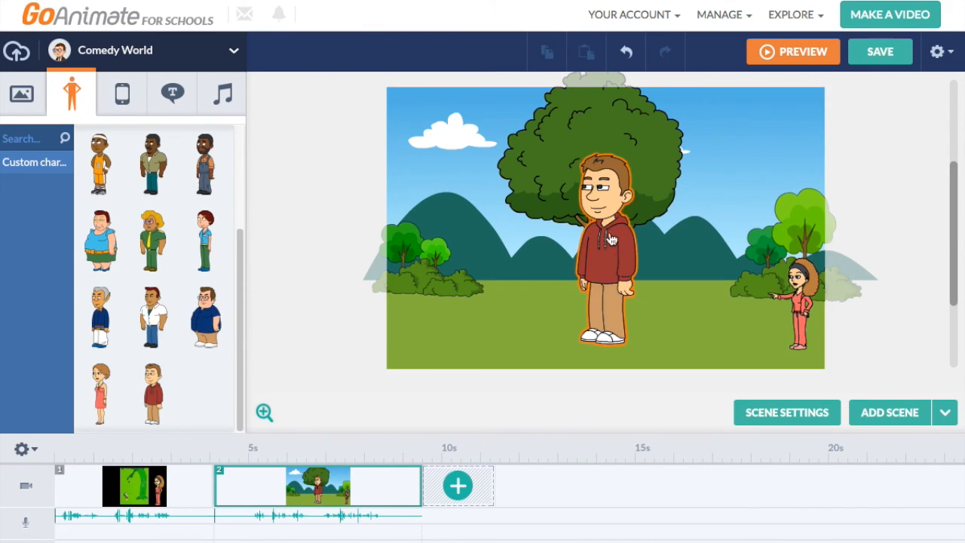
Step: Shrink the man in the hoodie beside the left of the tree trunk and set his action to the kneeling pose
{"action": "left_click", "coordinate": [625, 276]}
{"action": "left_click_drag", "start_coordinate": [636, 161], "coordinate": [586, 246]}
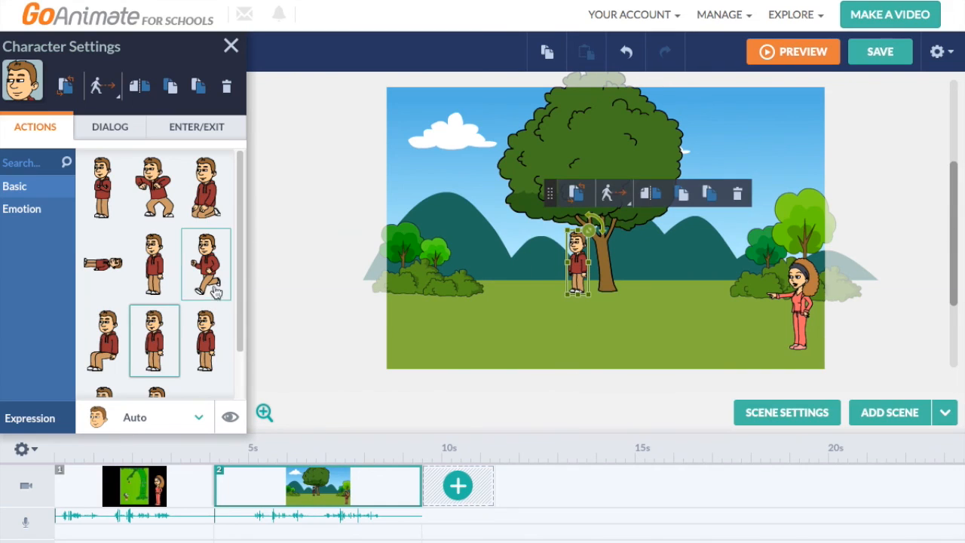
{"action": "left_click", "coordinate": [209, 214]}
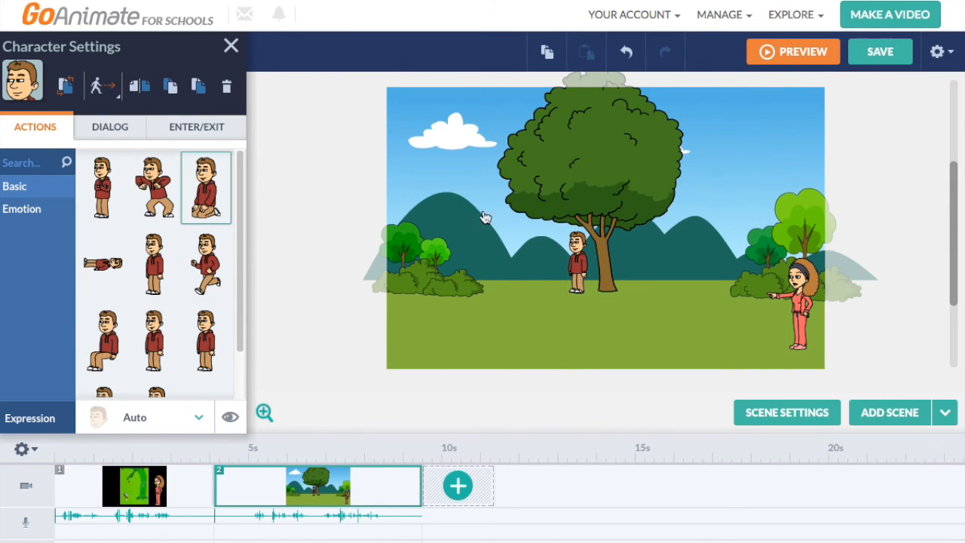
{"action": "left_click", "coordinate": [575, 277]}
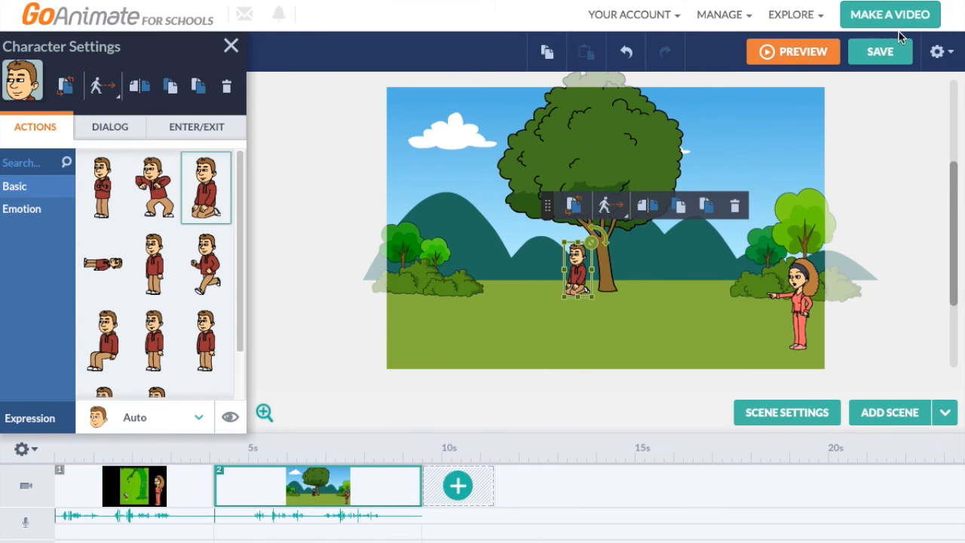
Step: Save the video with its existing title while staying in the editor
{"action": "left_click", "coordinate": [890, 57]}
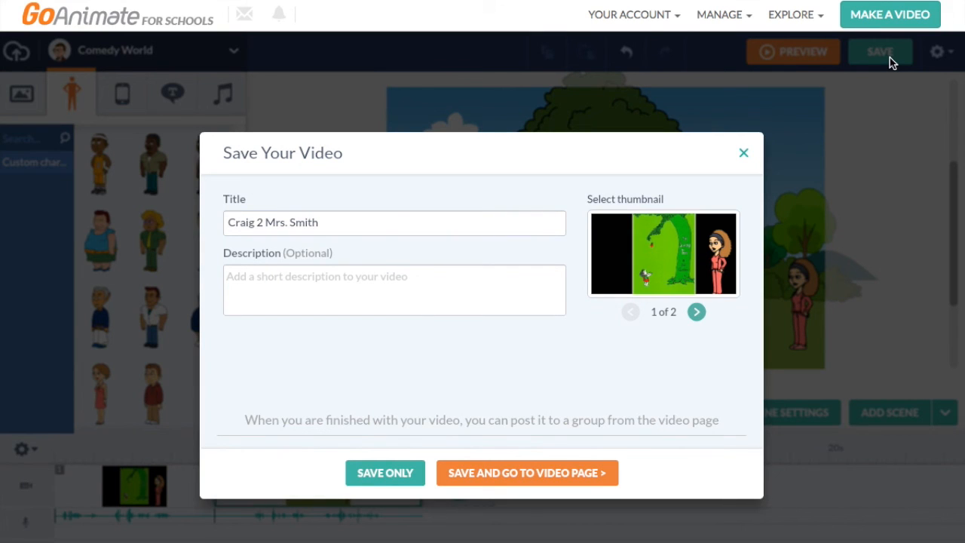
{"action": "left_click", "coordinate": [385, 476]}
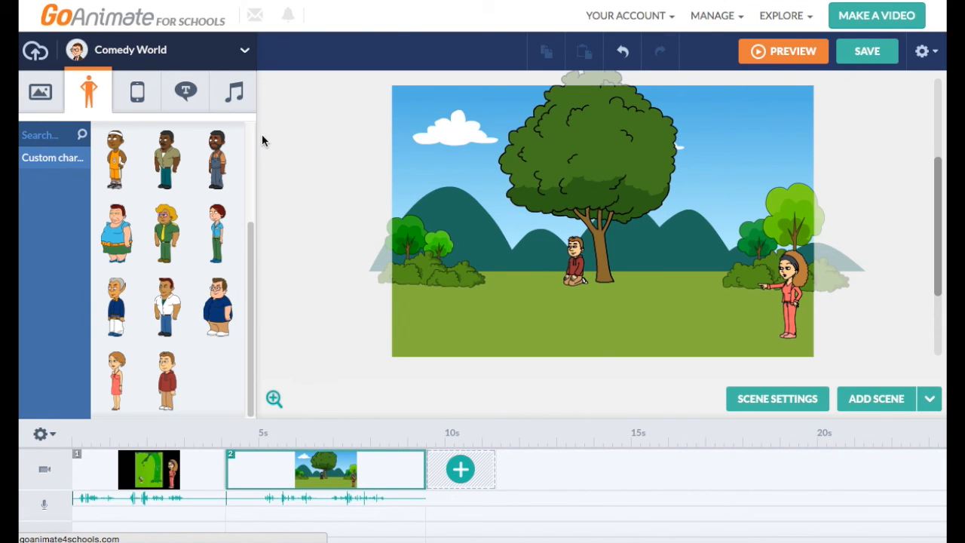
Step: Add the Bird 1 sound effect to the timeline's audio track, within scene two at about 6 seconds
{"action": "left_click", "coordinate": [234, 92]}
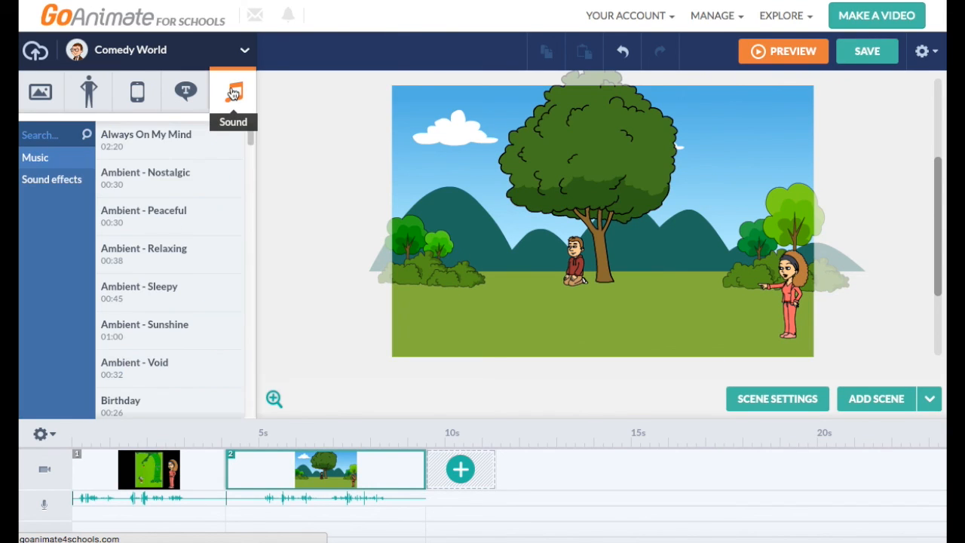
{"action": "left_click", "coordinate": [68, 185]}
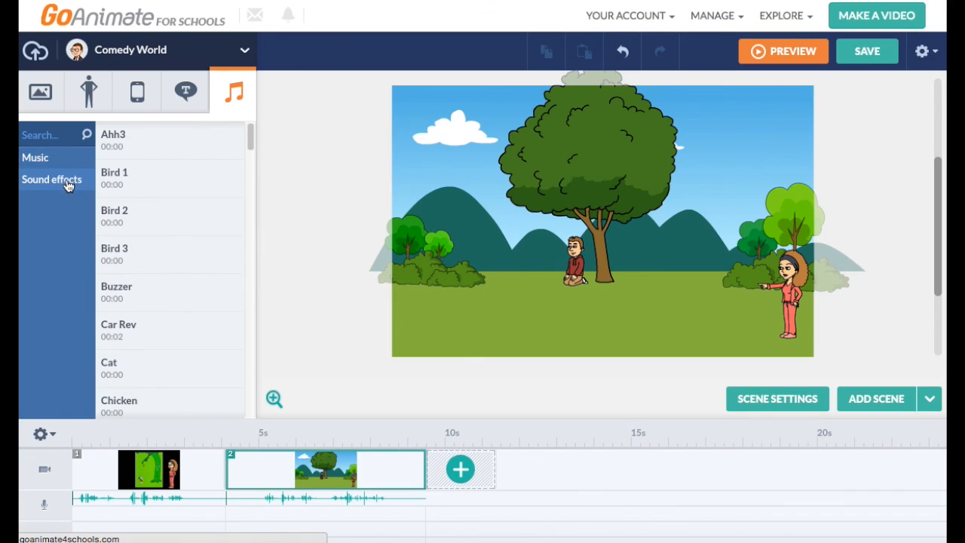
{"action": "mouse_move", "coordinate": [79, 176]}
{"action": "scroll", "coordinate": [330, 518], "scroll_direction": "down", "scroll_amount": 1}
{"action": "left_click_drag", "start_coordinate": [127, 144], "coordinate": [249, 497]}
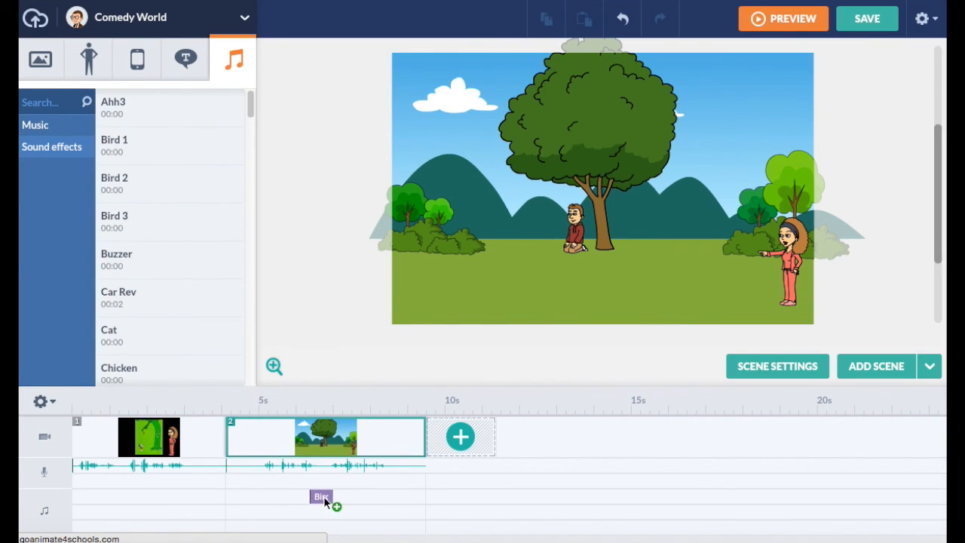
{"action": "left_click_drag", "start_coordinate": [326, 503], "coordinate": [327, 503]}
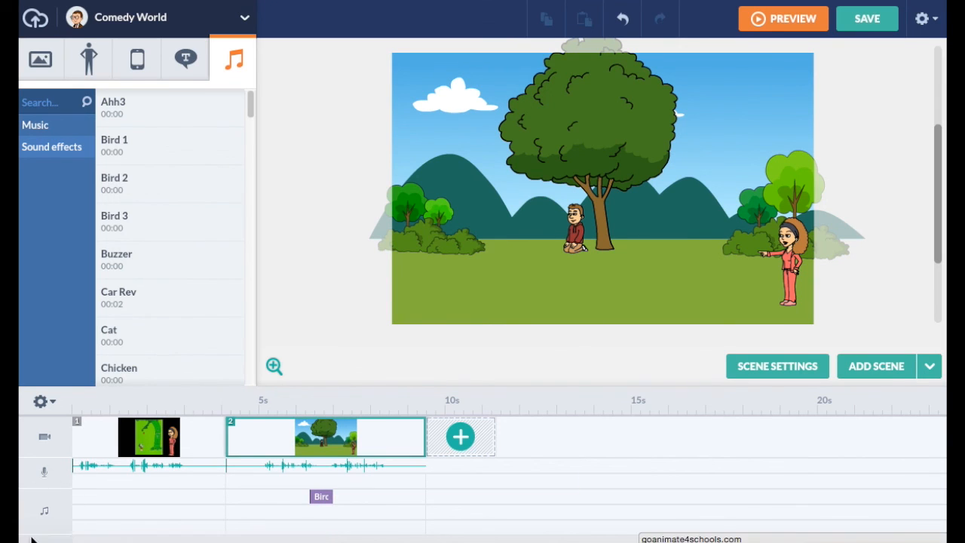
Step: Set the volume of the bird sound effect to 10%
{"action": "right_click", "coordinate": [321, 499]}
{"action": "mouse_move", "coordinate": [431, 390]}
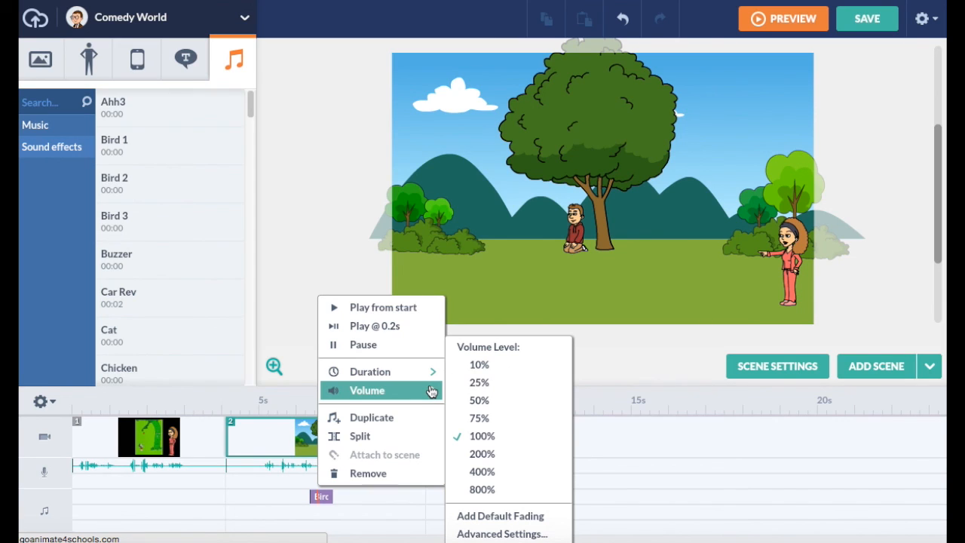
{"action": "left_click", "coordinate": [480, 365]}
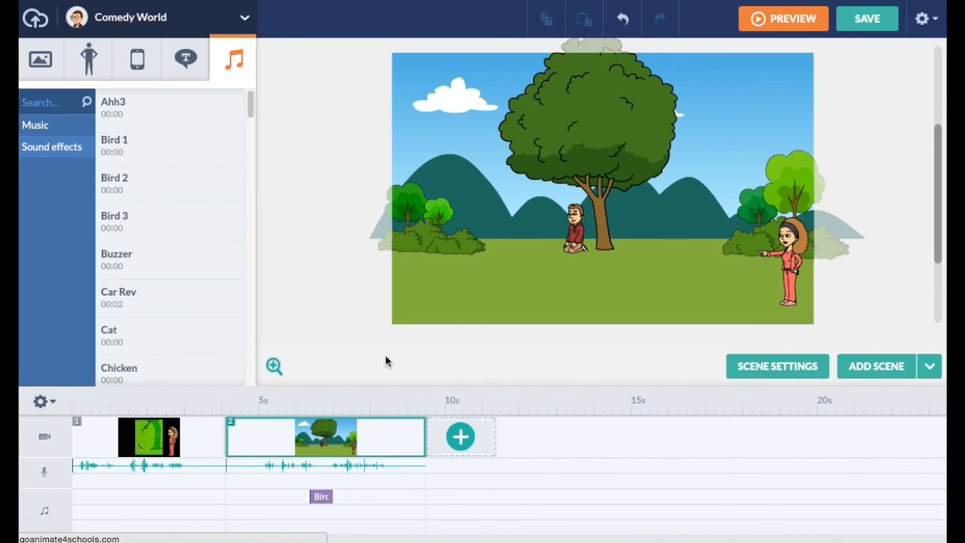
Step: Add the Ambient - Nostalgic music at the start of the timeline and set its volume to 10%
{"action": "left_click", "coordinate": [65, 128]}
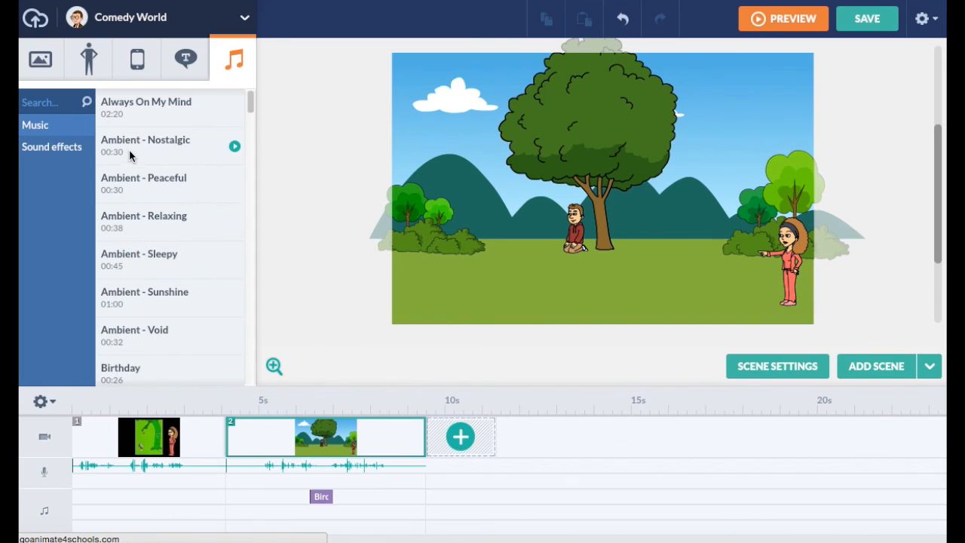
{"action": "mouse_move", "coordinate": [104, 445]}
{"action": "left_click_drag", "start_coordinate": [103, 445], "coordinate": [89, 515]}
{"action": "right_click", "coordinate": [88, 515]}
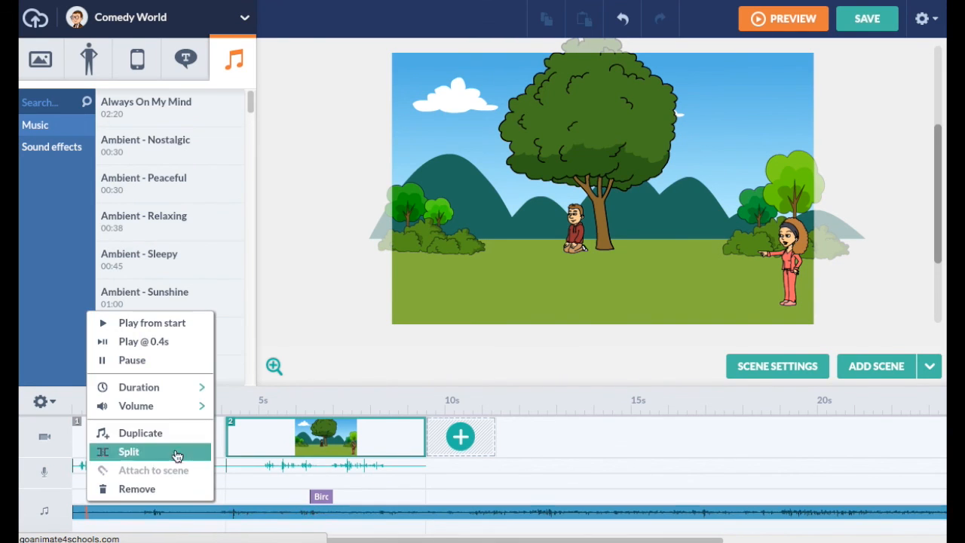
{"action": "mouse_move", "coordinate": [185, 405]}
{"action": "left_click", "coordinate": [249, 370]}
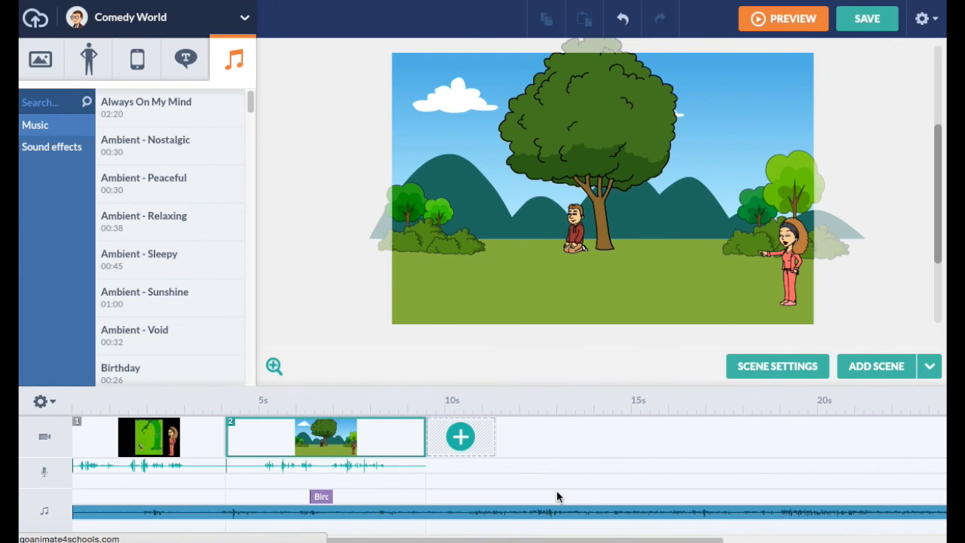
Step: Add a third scene that continues from scene two, then preview the video and return to editing
{"action": "left_click", "coordinate": [461, 438]}
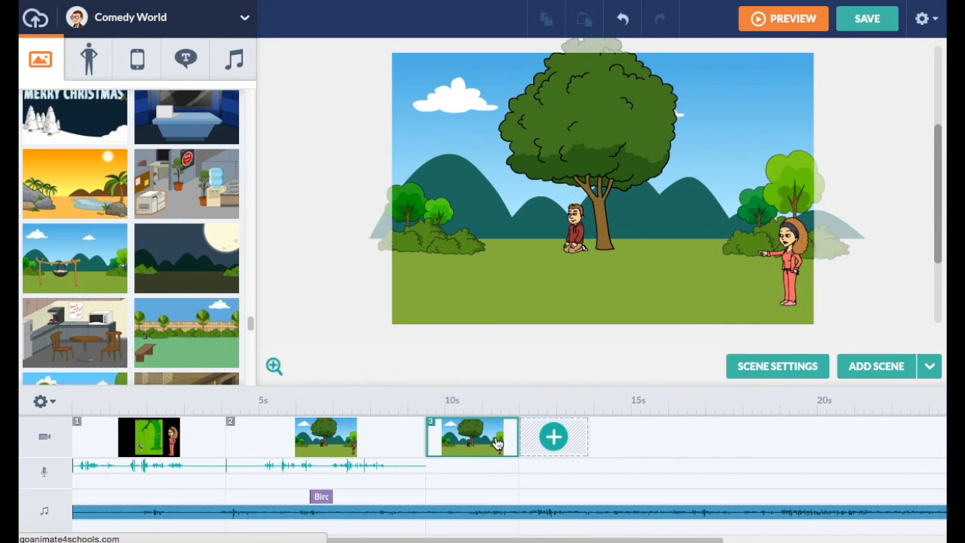
{"action": "left_click", "coordinate": [804, 25]}
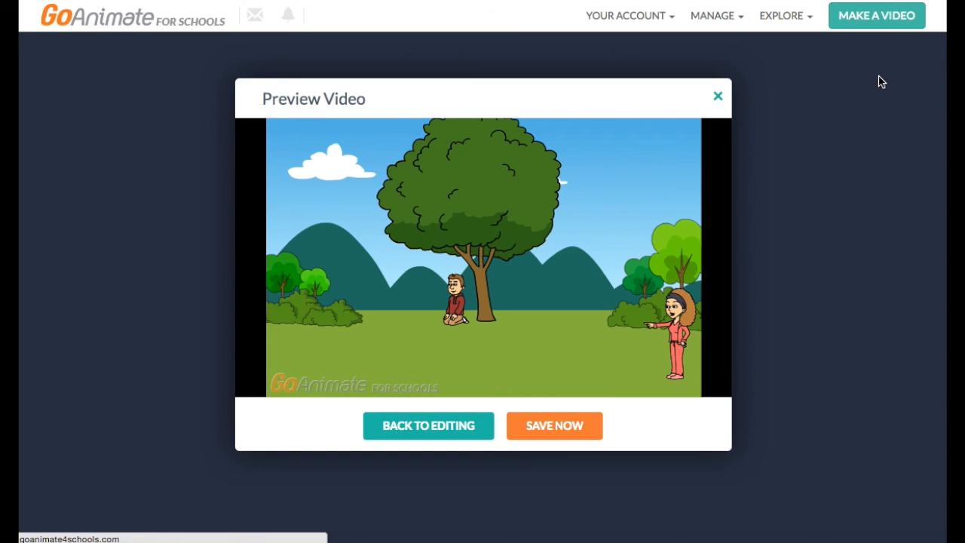
{"action": "left_click", "coordinate": [483, 426]}
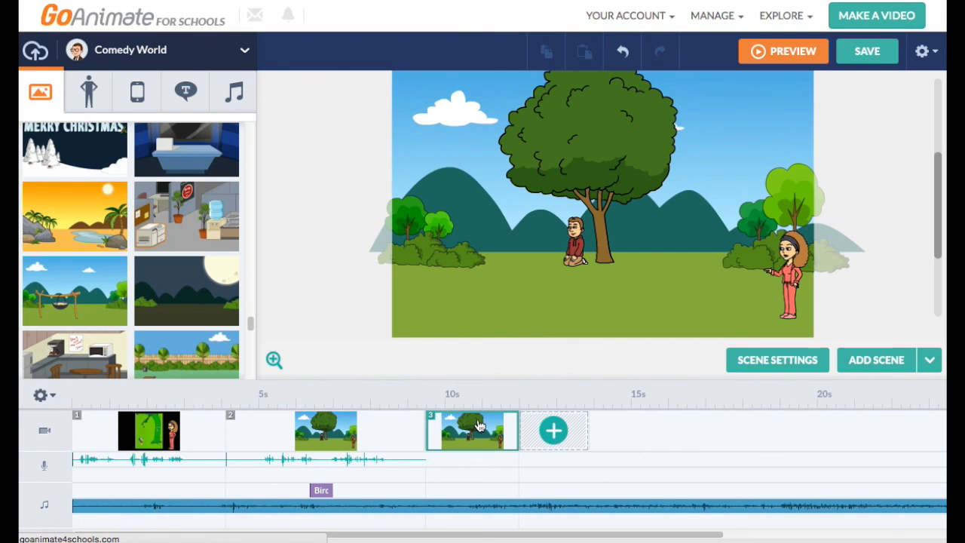